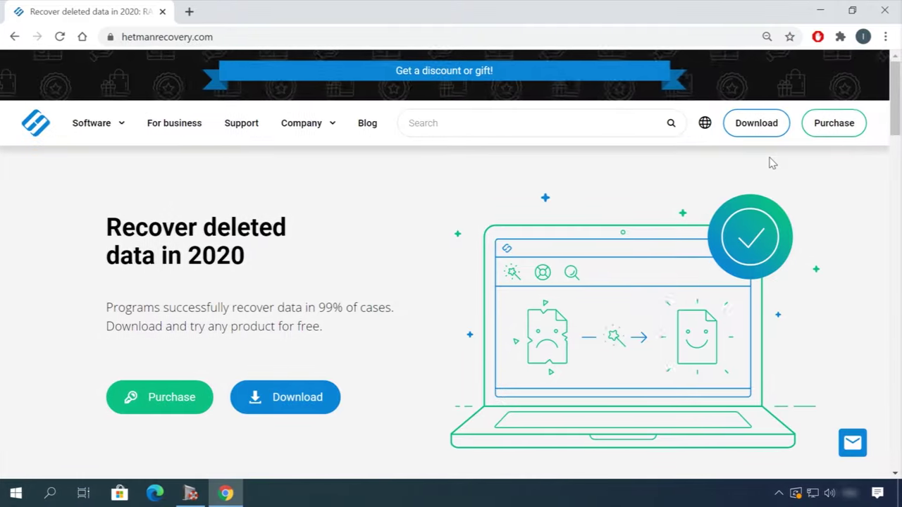
Step: Browse the All products list and open the Hetman Partition Recovery 3.1 download page
{"action": "scroll", "coordinate": [487, 211], "scroll_direction": "down", "scroll_amount": 5}
{"action": "scroll", "coordinate": [463, 219], "scroll_direction": "down", "scroll_amount": 5}
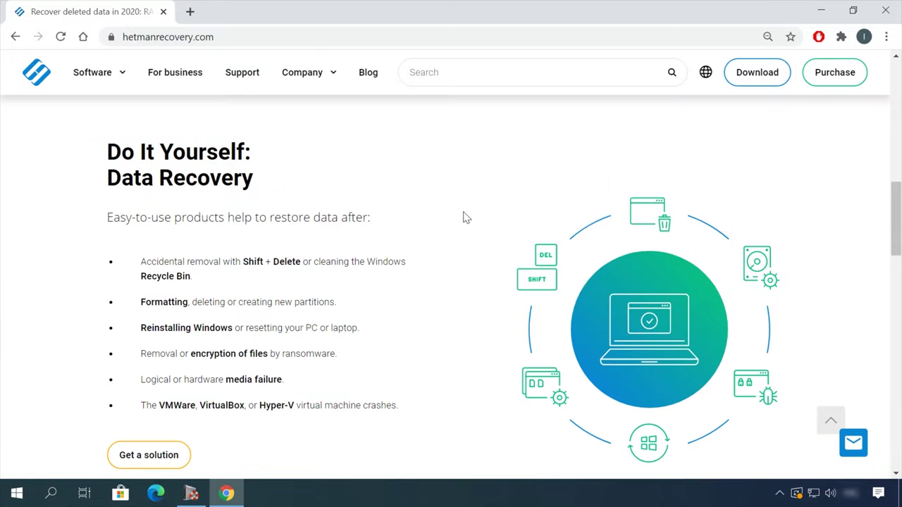
{"action": "scroll", "coordinate": [463, 219], "scroll_direction": "down", "scroll_amount": 5}
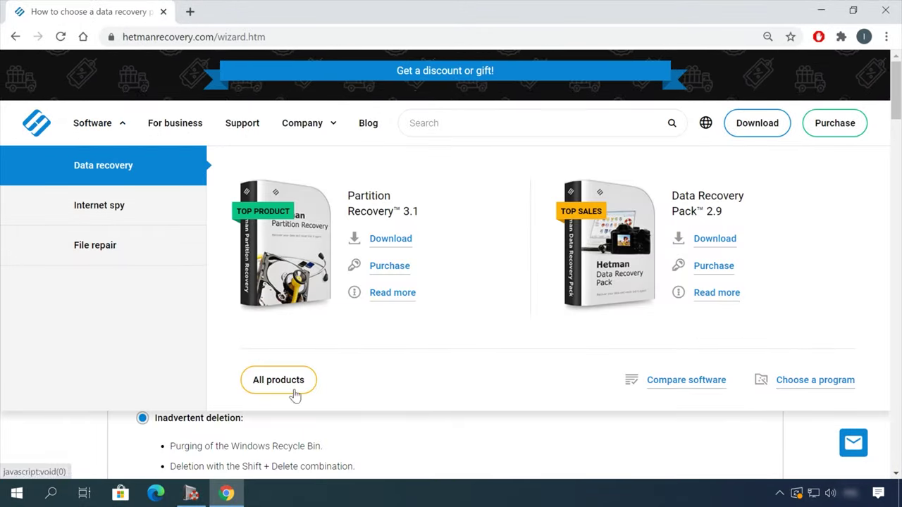
{"action": "left_click", "coordinate": [293, 391]}
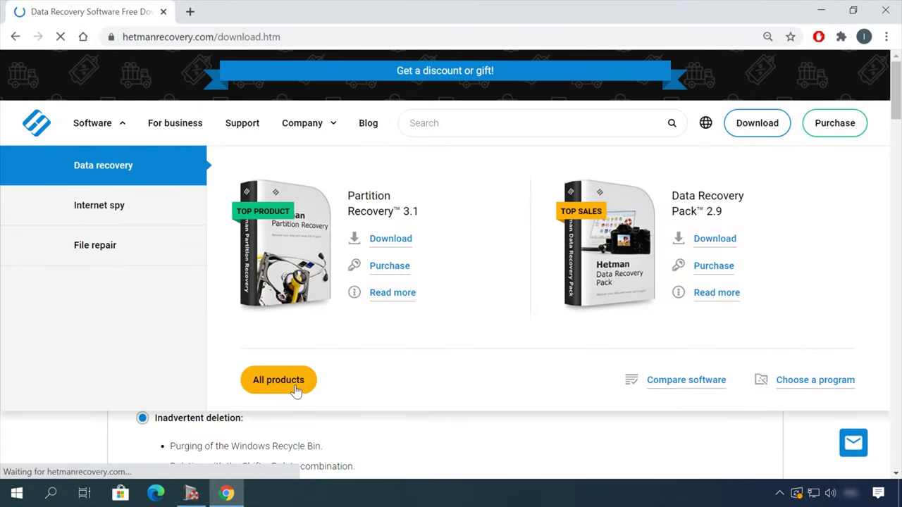
{"action": "scroll", "coordinate": [358, 357], "scroll_direction": "down", "scroll_amount": 3}
{"action": "scroll", "coordinate": [187, 412], "scroll_direction": "down", "scroll_amount": 5}
{"action": "left_click", "coordinate": [182, 419]}
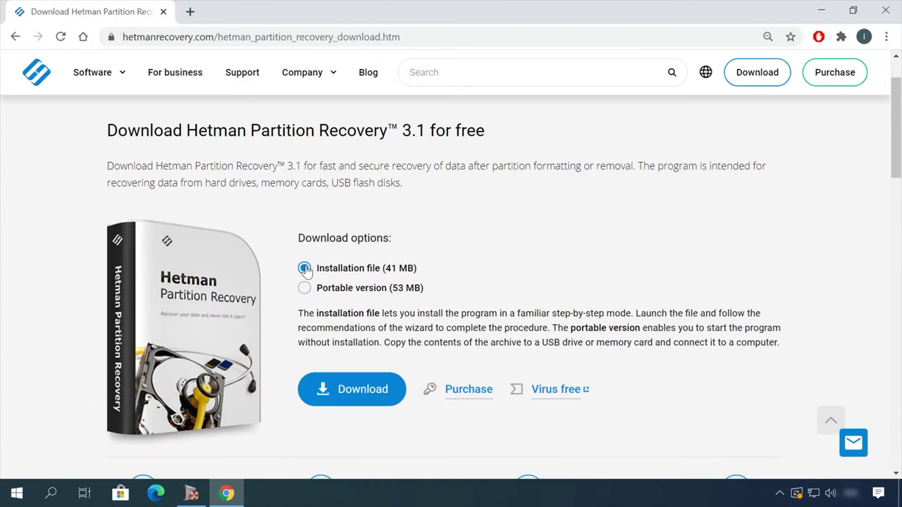
Step: Download the installer and analyse the USB (E:) drive for deleted files
{"action": "left_click", "coordinate": [355, 397]}
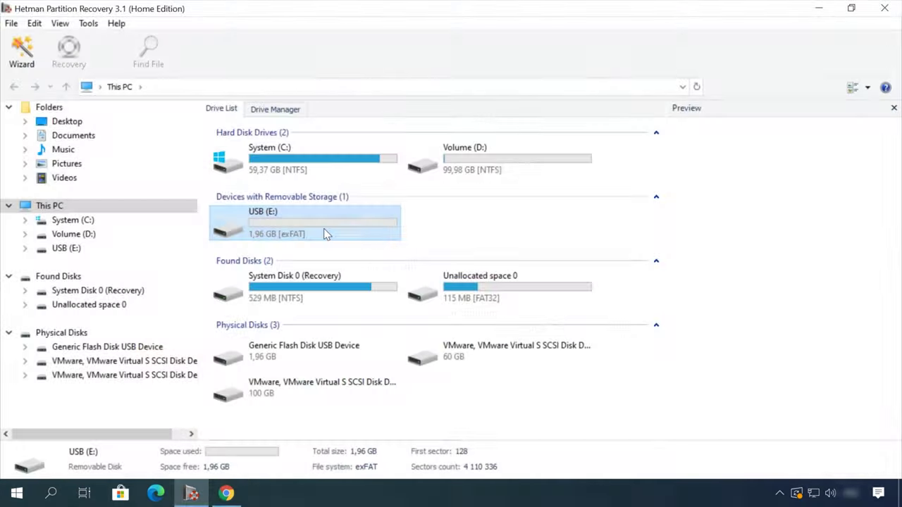
{"action": "double_click", "coordinate": [325, 234]}
{"action": "left_click", "coordinate": [589, 409]}
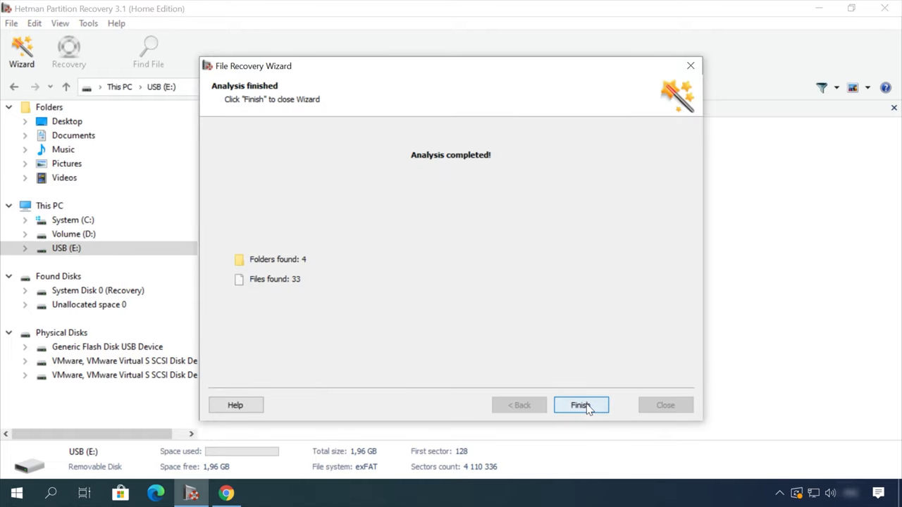
Step: Preview the deleted files and recover the video Earth - 2611.mp4
{"action": "double_click", "coordinate": [419, 148]}
{"action": "left_click", "coordinate": [420, 155]}
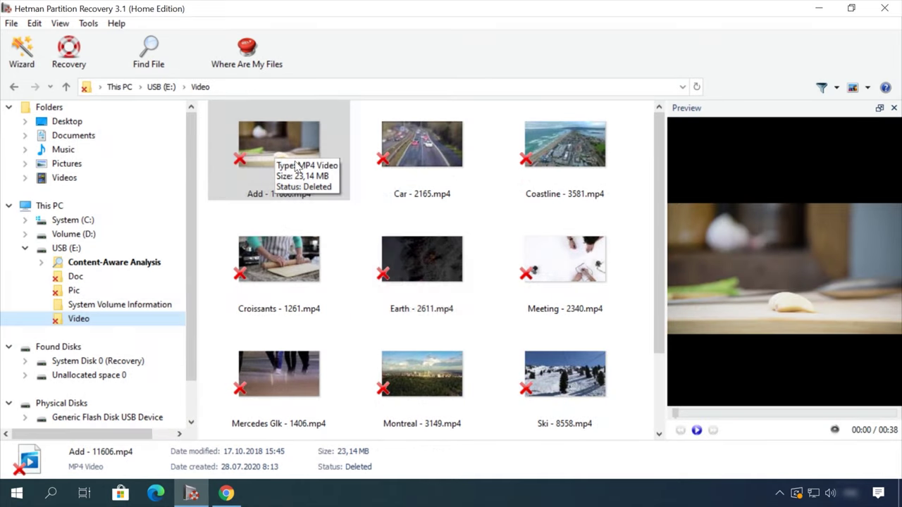
{"action": "left_click", "coordinate": [403, 258]}
{"action": "left_click_drag", "start_coordinate": [730, 413], "coordinate": [791, 414]}
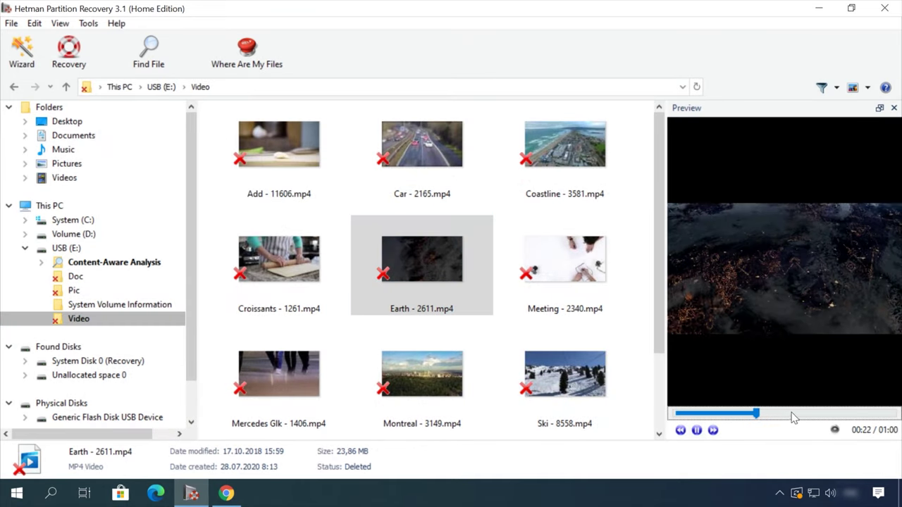
{"action": "right_click", "coordinate": [443, 253]}
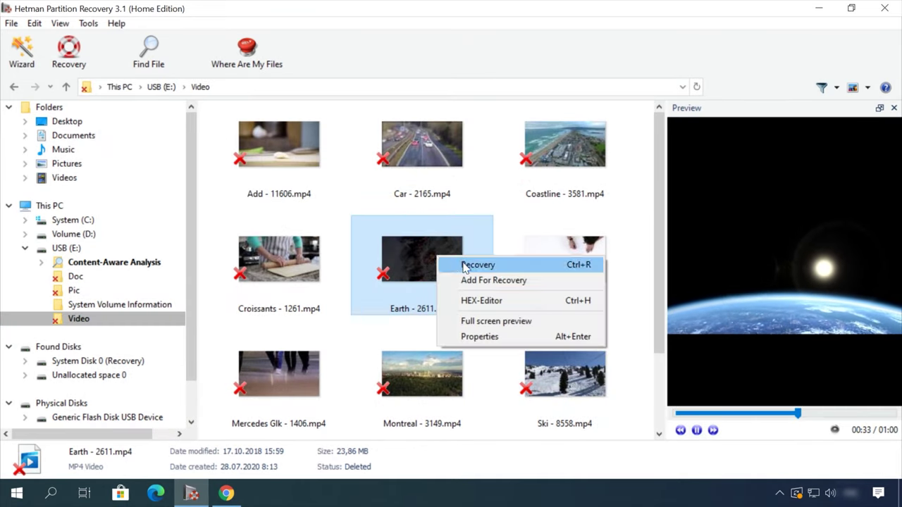
{"action": "left_click", "coordinate": [479, 263]}
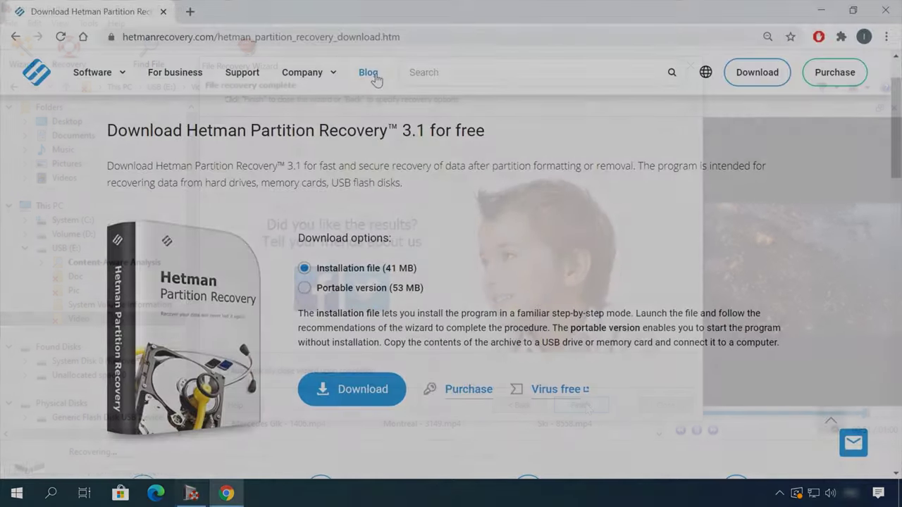
Step: Open the blog article on safely removing files from HDDs or SSDs in Windows 10
{"action": "left_click", "coordinate": [376, 74]}
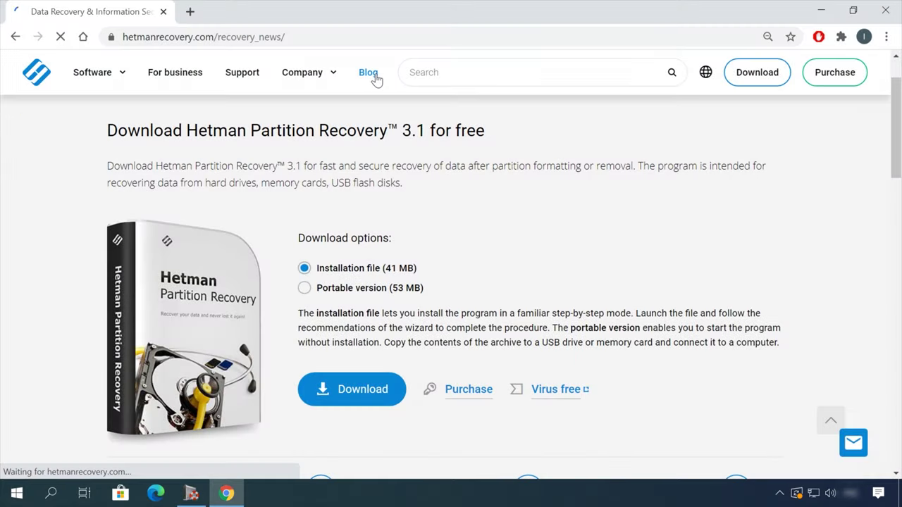
{"action": "scroll", "coordinate": [60, 342], "scroll_direction": "down", "scroll_amount": 7}
{"action": "scroll", "coordinate": [67, 341], "scroll_direction": "down", "scroll_amount": 4}
{"action": "scroll", "coordinate": [69, 339], "scroll_direction": "down", "scroll_amount": 5}
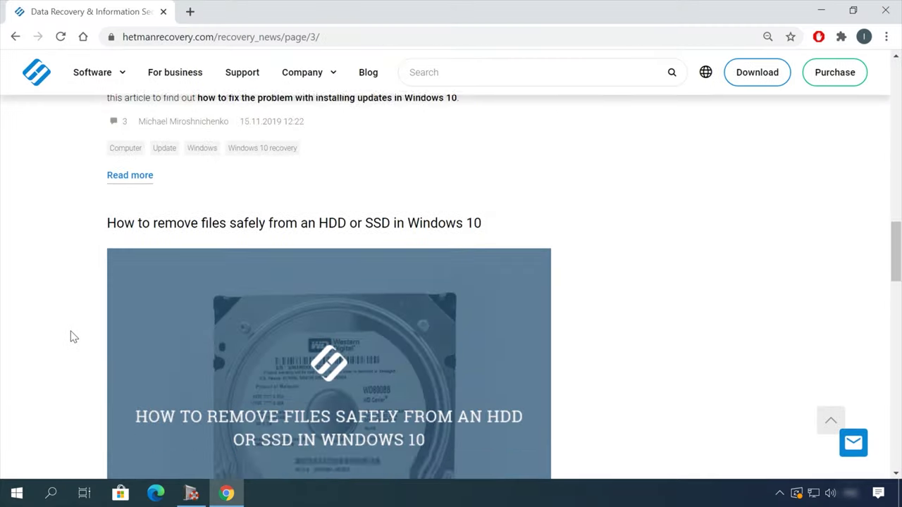
{"action": "scroll", "coordinate": [71, 336], "scroll_direction": "down", "scroll_amount": 2}
{"action": "left_click", "coordinate": [409, 110]}
Step: Scroll to the end of the article and open the leave-a-message form
{"action": "scroll", "coordinate": [554, 274], "scroll_direction": "down", "scroll_amount": 3}
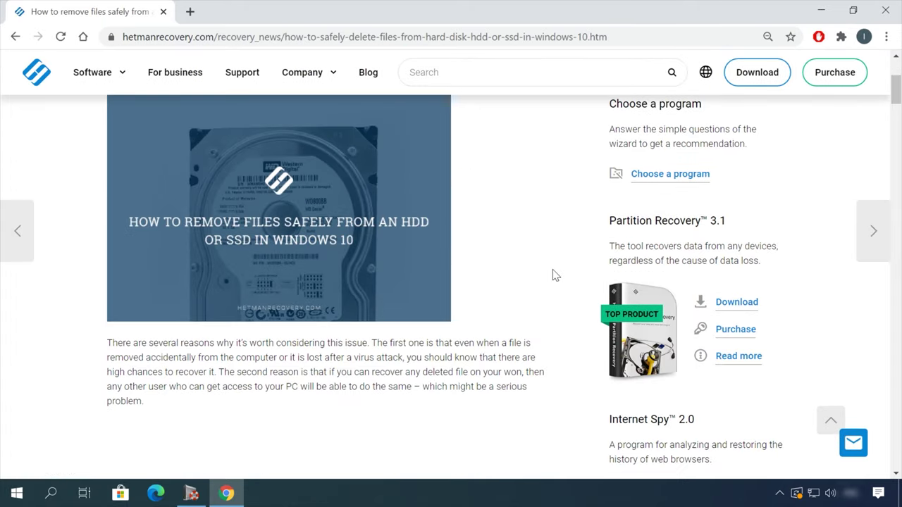
{"action": "scroll", "coordinate": [574, 278], "scroll_direction": "down", "scroll_amount": 5}
{"action": "scroll", "coordinate": [570, 278], "scroll_direction": "down", "scroll_amount": 5}
{"action": "scroll", "coordinate": [570, 280], "scroll_direction": "down", "scroll_amount": 5}
{"action": "scroll", "coordinate": [571, 279], "scroll_direction": "down", "scroll_amount": 5}
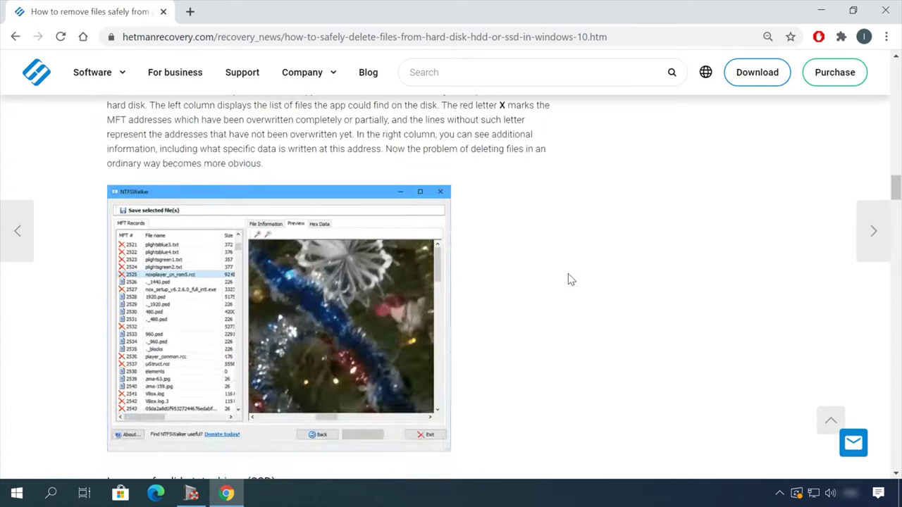
{"action": "scroll", "coordinate": [571, 280], "scroll_direction": "down", "scroll_amount": 5}
{"action": "scroll", "coordinate": [571, 280], "scroll_direction": "down", "scroll_amount": 5}
{"action": "left_click", "coordinate": [849, 433]}
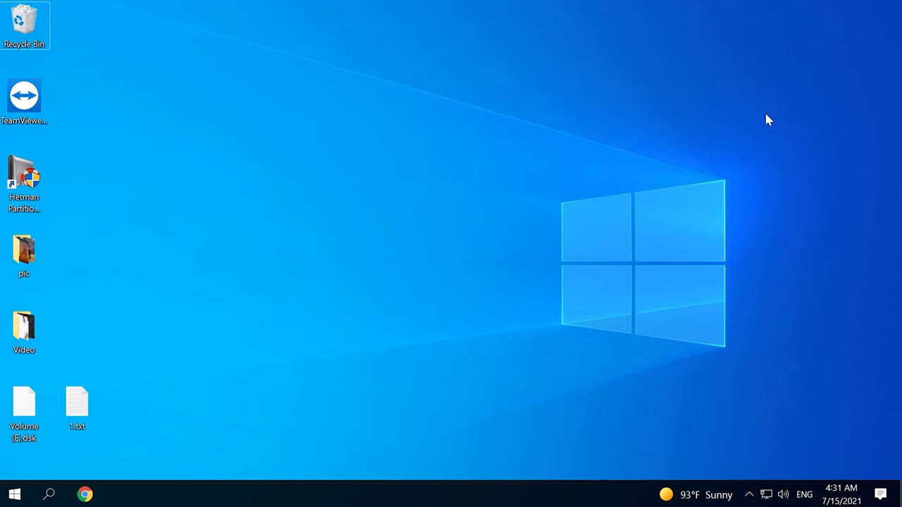
Step: Create a new desktop text document named win11_reg.txt and open it
{"action": "right_click", "coordinate": [472, 257]}
{"action": "mouse_move", "coordinate": [514, 351]}
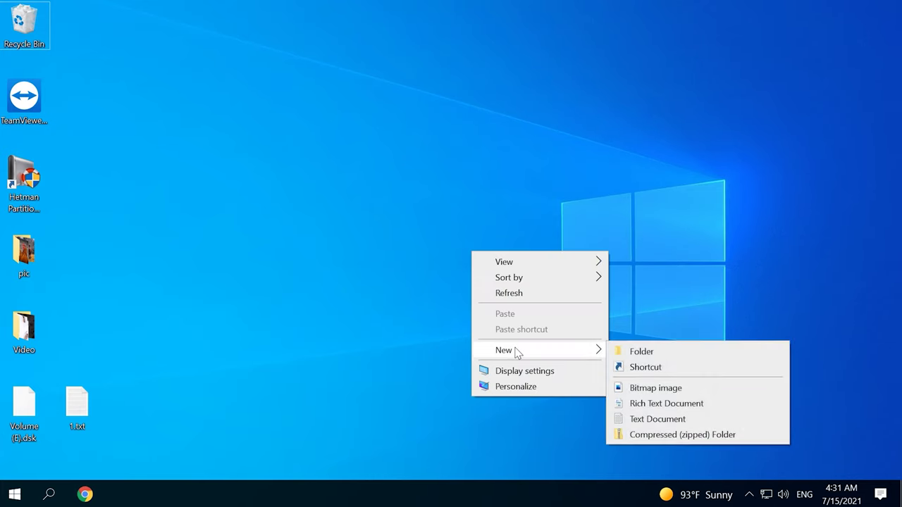
{"action": "left_click", "coordinate": [657, 419]}
{"action": "type", "text": "win11_reg.txt"}
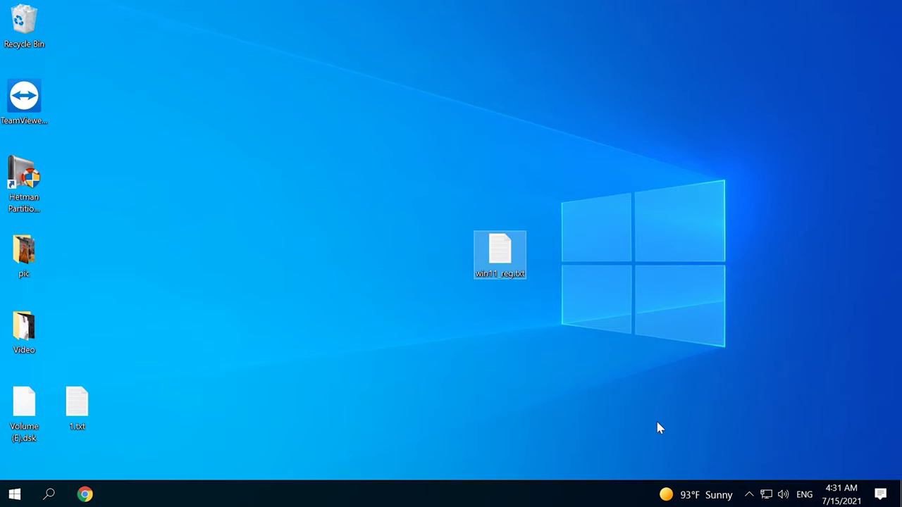
{"action": "key", "text": "Return"}
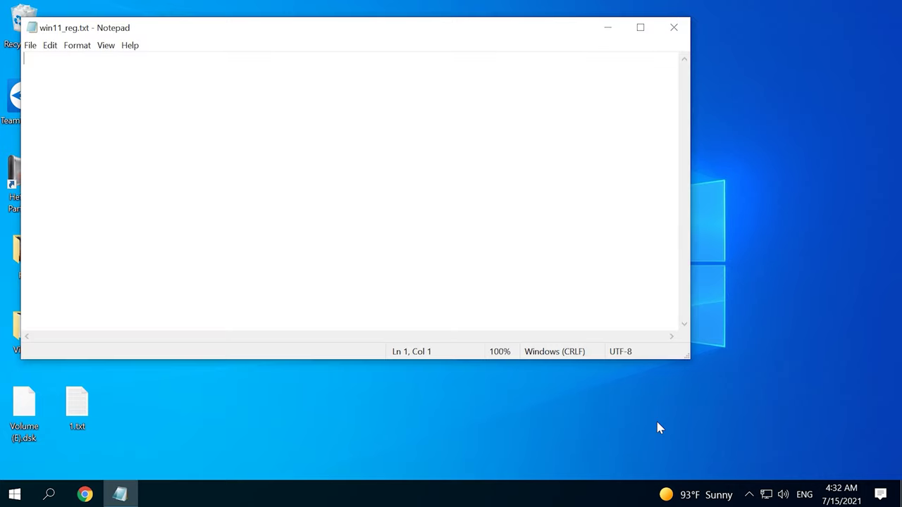
Step: Paste the LabConfig BypassTPMCheck and BypassSecureBootCheck entries, save win11_reg.txt and close Notepad
{"action": "type", "text": "Windows Registry Editor Version 5.00  [HKEY_LOCAL_MACHINE\\SYSTEM\\Setup\\LabConfig]  \"BypassTPMCheck\"=dword:00000001  \"BypassSecureBootCheck\"=dword:00000001"}
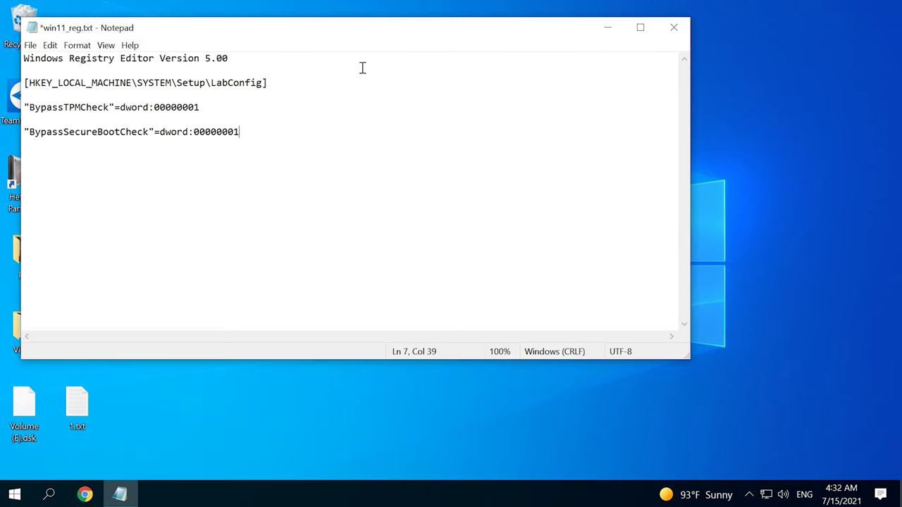
{"action": "left_click_drag", "start_coordinate": [338, 32], "coordinate": [444, 47]}
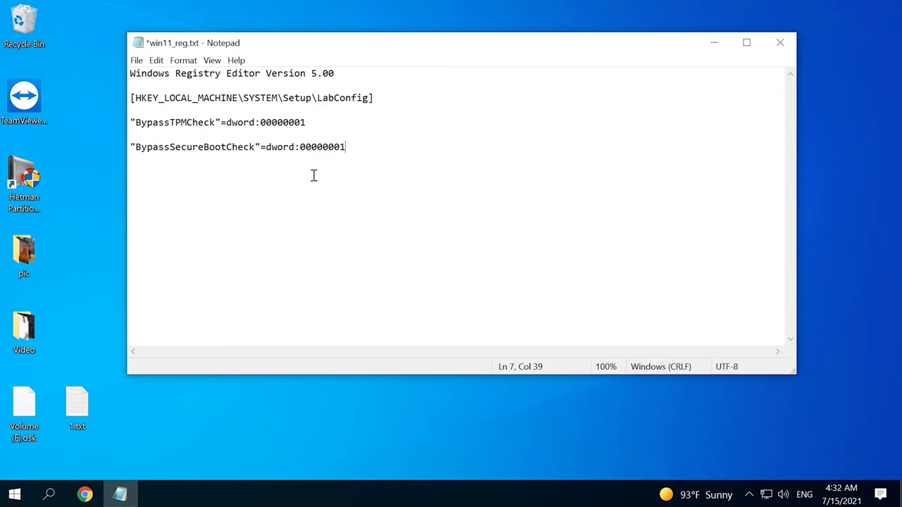
{"action": "left_click", "coordinate": [136, 60]}
{"action": "left_click", "coordinate": [162, 119]}
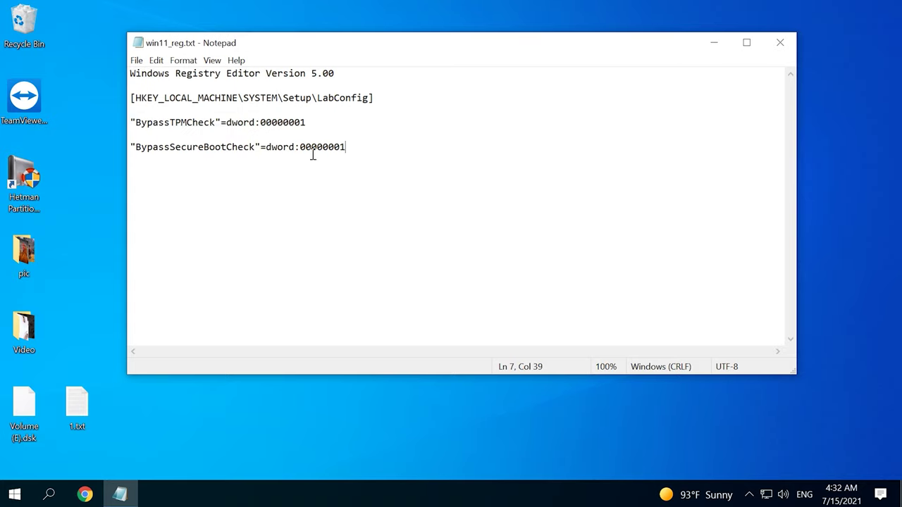
{"action": "left_click", "coordinate": [780, 43]}
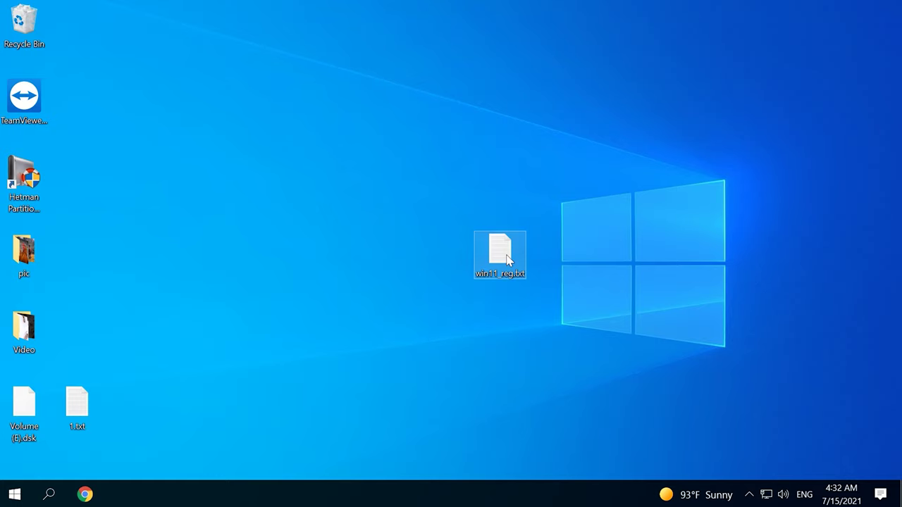
Step: Rename win11_reg.txt to win11_reg.reg, confirming the extension change
{"action": "left_click", "coordinate": [506, 260]}
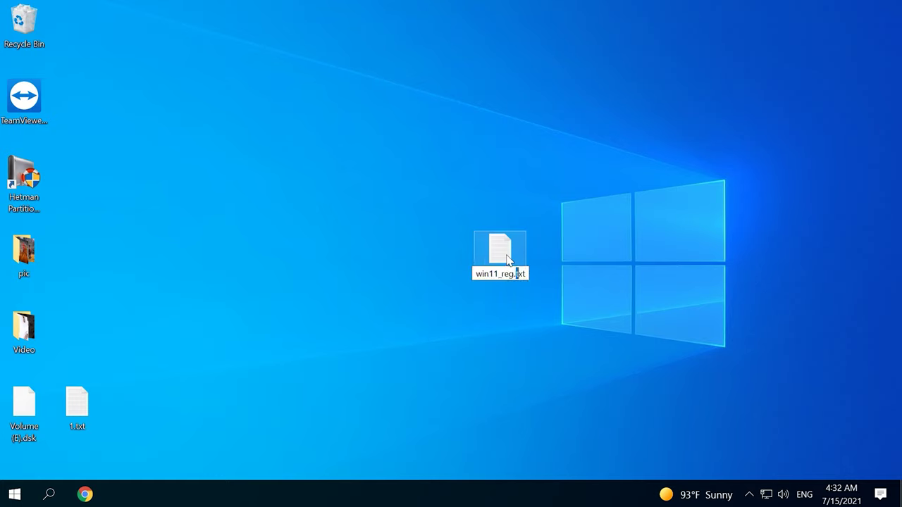
{"action": "type", "text": "reg"}
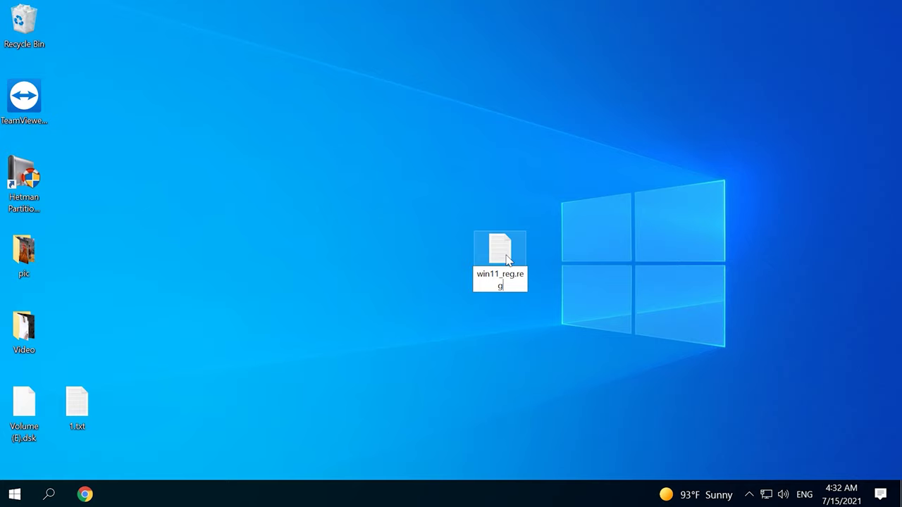
{"action": "key", "text": "Return"}
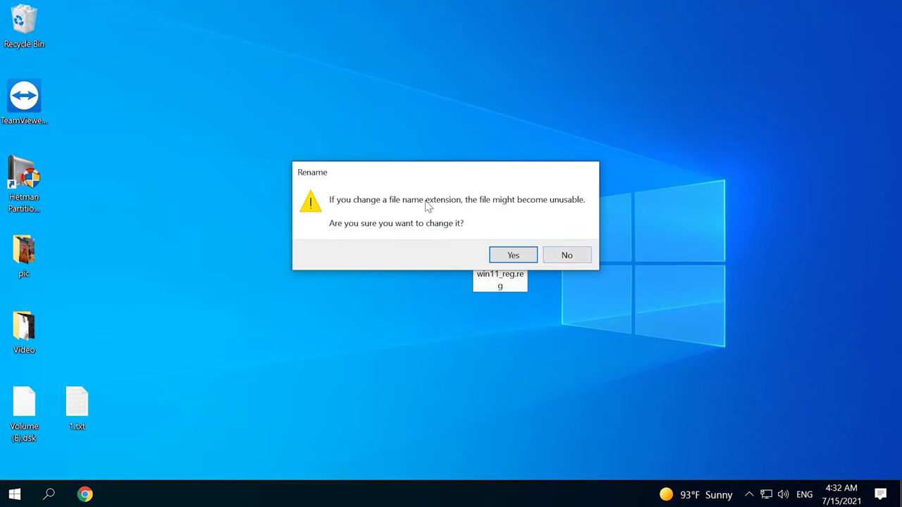
{"action": "left_click", "coordinate": [513, 259]}
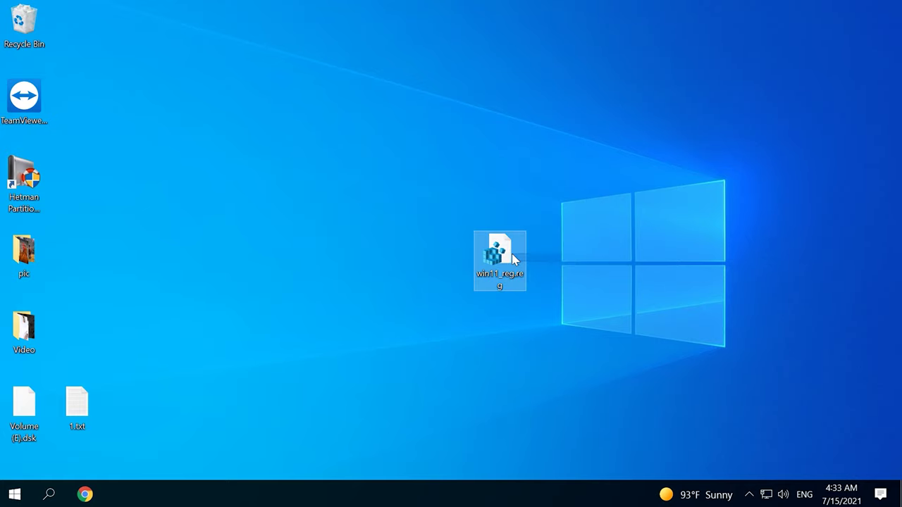
{"action": "left_click", "coordinate": [528, 299]}
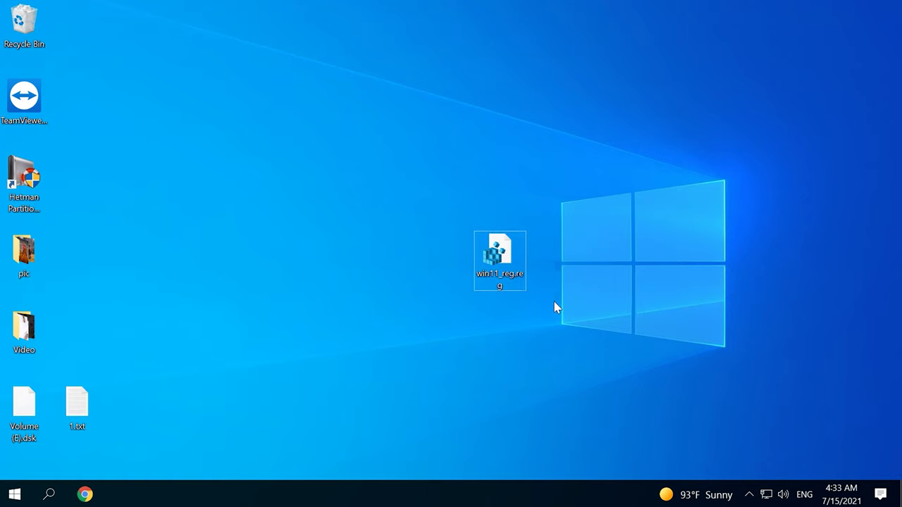
Step: Toggle file name extensions off and back on in File Explorer, then close it
{"action": "key", "text": "super+e"}
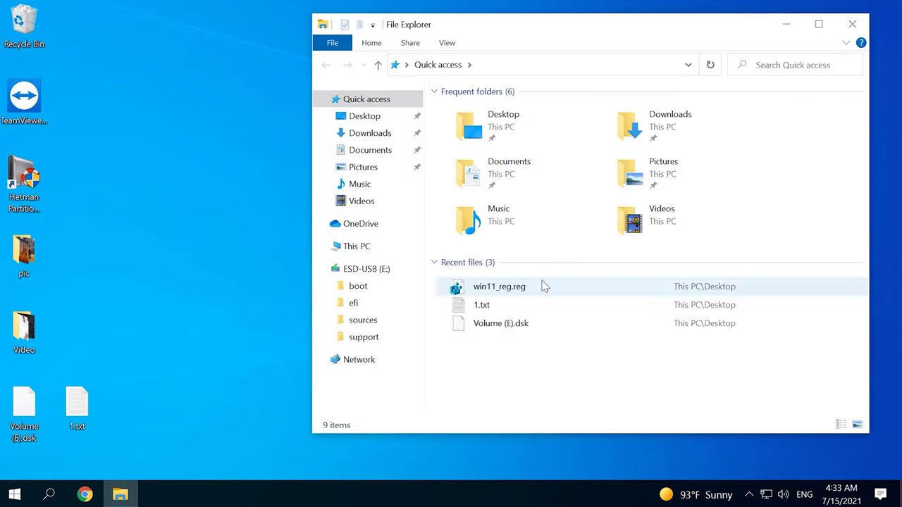
{"action": "left_click", "coordinate": [448, 44]}
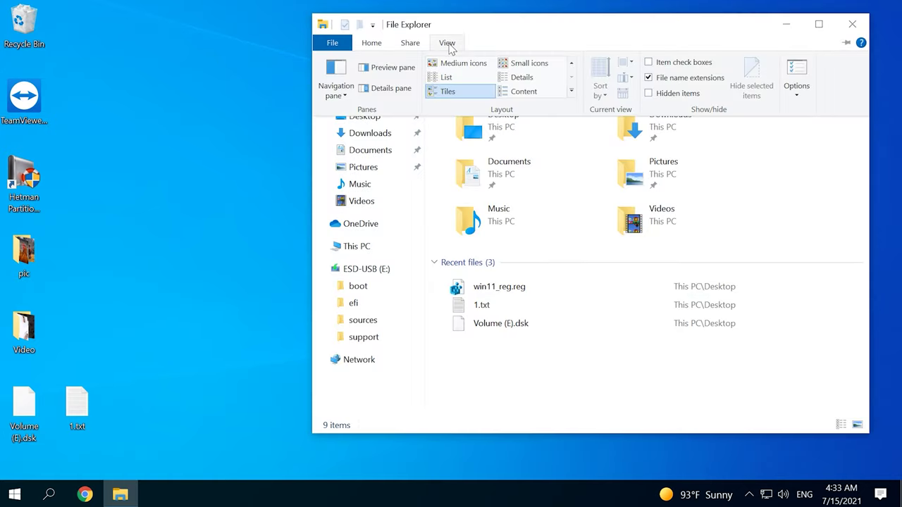
{"action": "left_click", "coordinate": [661, 80]}
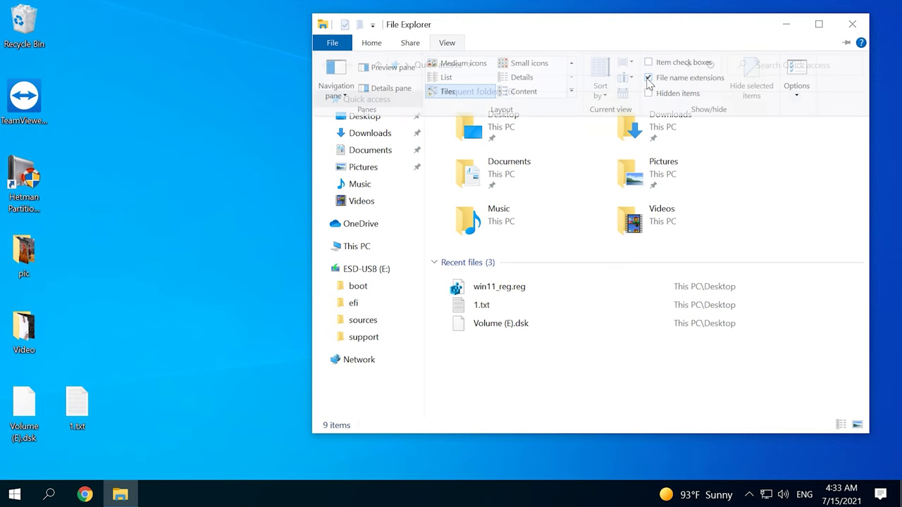
{"action": "left_click", "coordinate": [458, 46]}
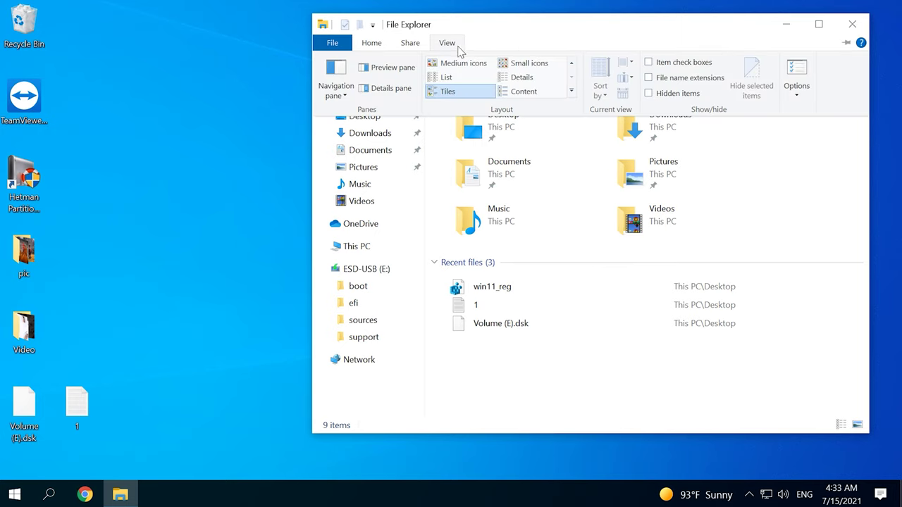
{"action": "left_click", "coordinate": [648, 78]}
{"action": "left_click", "coordinate": [852, 24]}
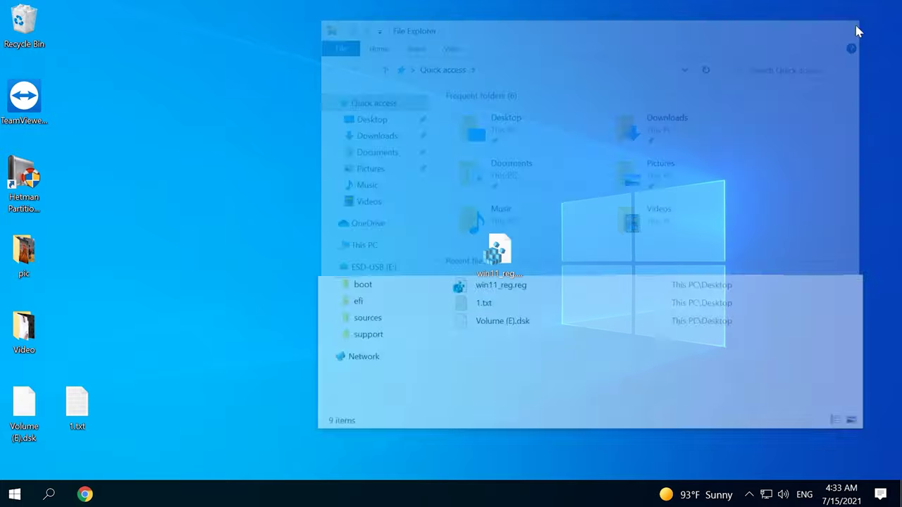
{"action": "left_click", "coordinate": [522, 258]}
{"action": "mouse_move", "coordinate": [499, 255]}
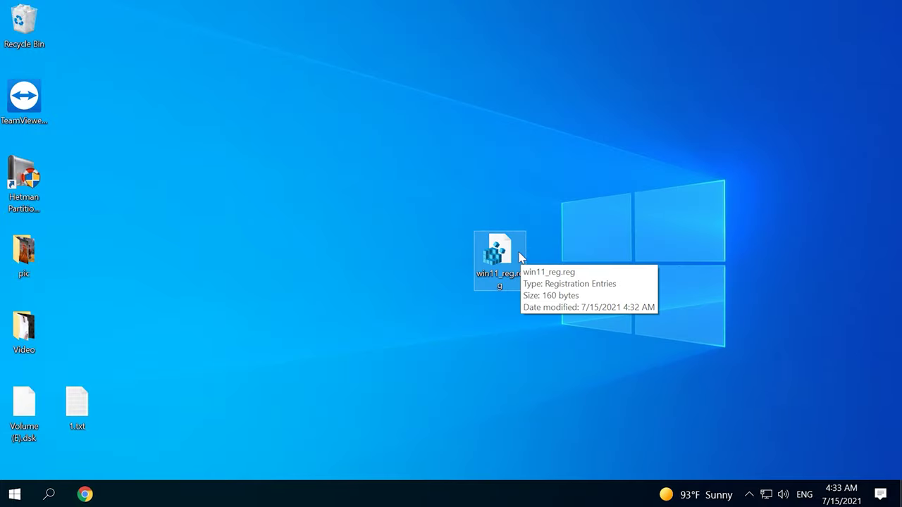
Step: Copy win11_reg.reg from the desktop and paste it into the ESD-USB (E:) root
{"action": "right_click", "coordinate": [511, 256]}
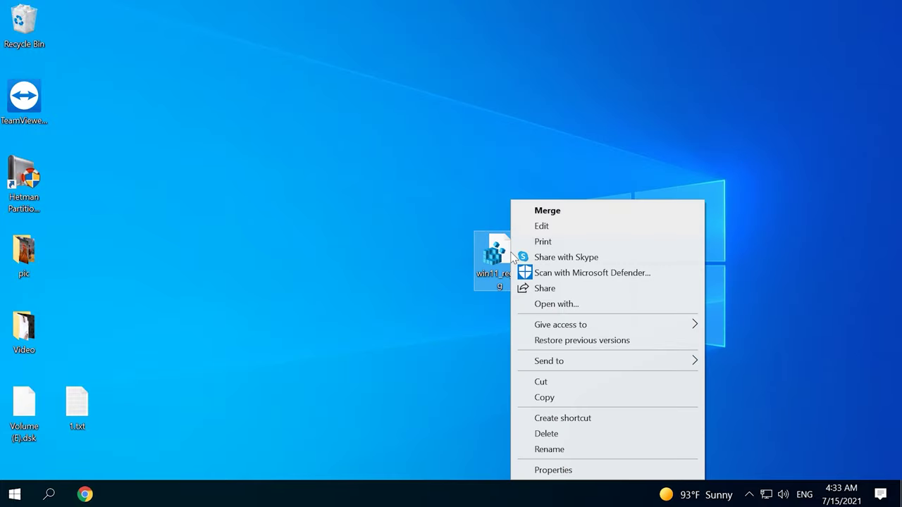
{"action": "left_click", "coordinate": [557, 396]}
{"action": "key", "text": "super+e"}
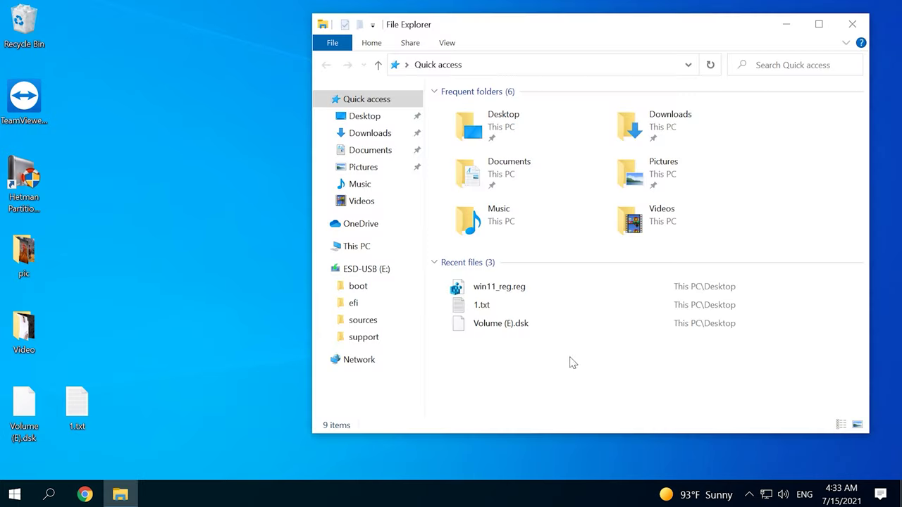
{"action": "left_click", "coordinate": [354, 248]}
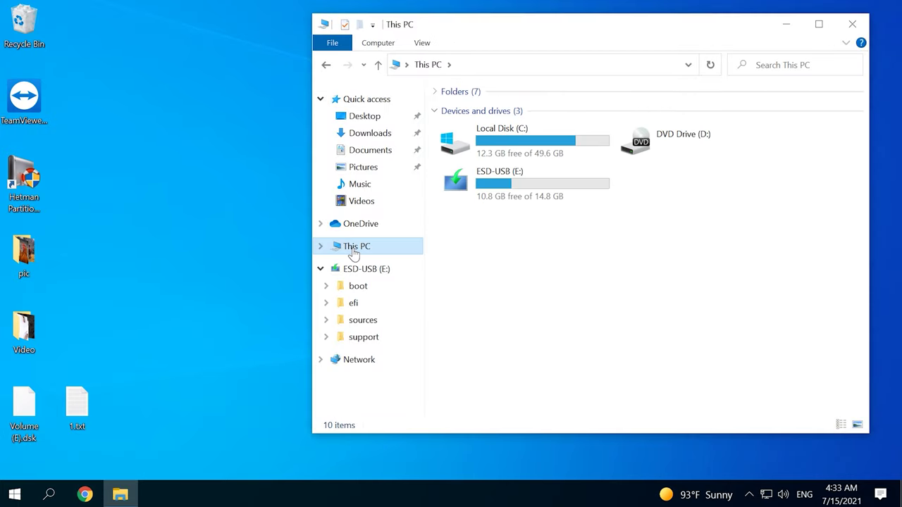
{"action": "double_click", "coordinate": [543, 198]}
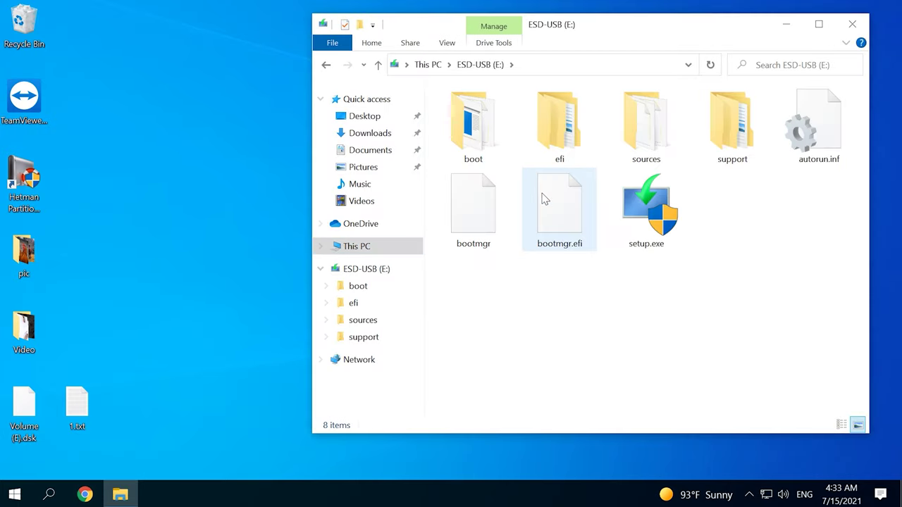
{"action": "right_click", "coordinate": [738, 286]}
{"action": "left_click", "coordinate": [785, 184]}
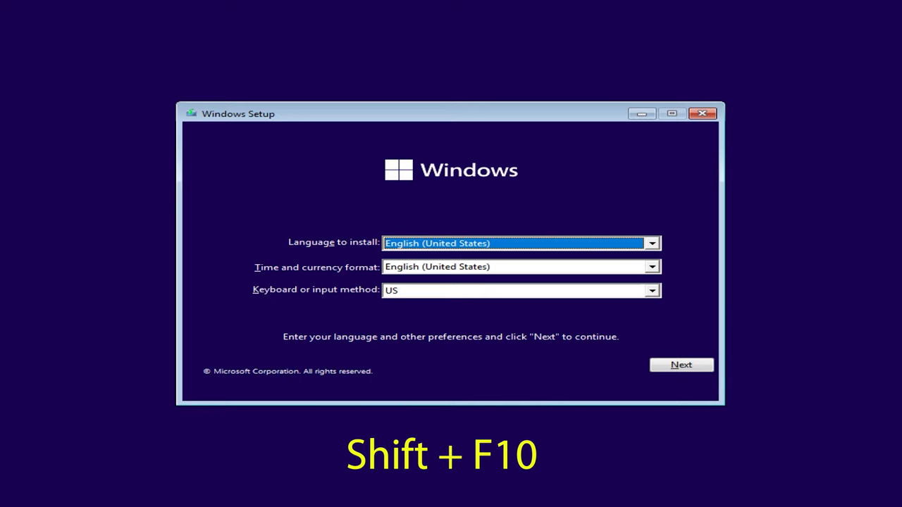
Step: Press Shift+F10 on the Setup language screen to get a command prompt
{"action": "key", "text": "shift+F10"}
{"action": "type", "text": "notepad"}
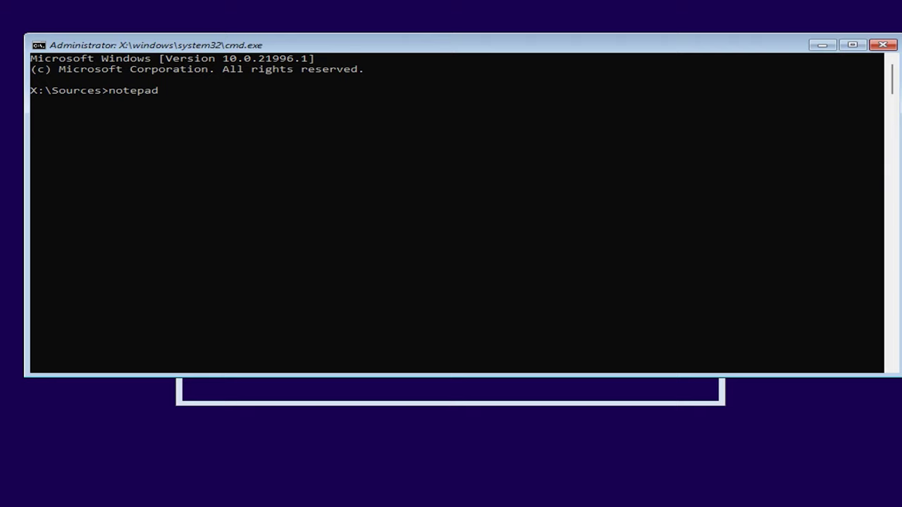
Step: Launch Notepad and browse its Open dialog, showing All Files, to the CCCOMA_X64F (C:) drive
{"action": "key", "text": "Return"}
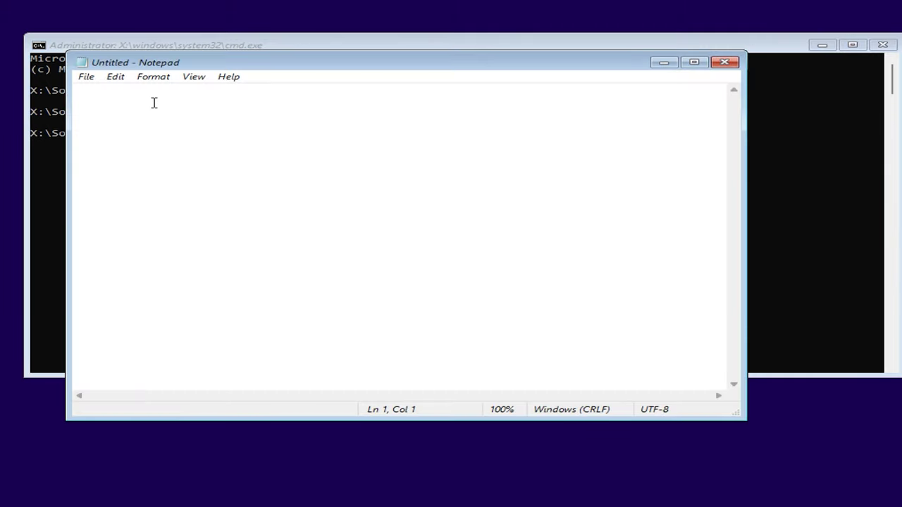
{"action": "left_click", "coordinate": [88, 79]}
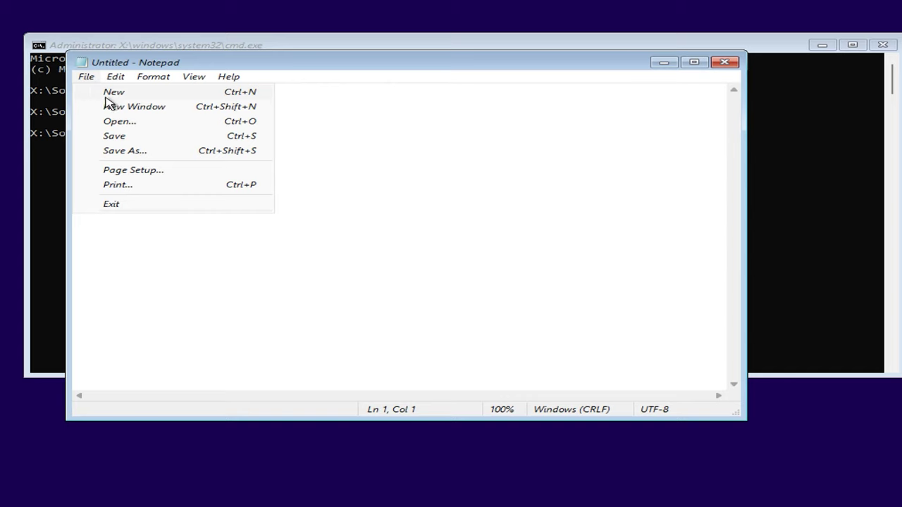
{"action": "left_click", "coordinate": [121, 123]}
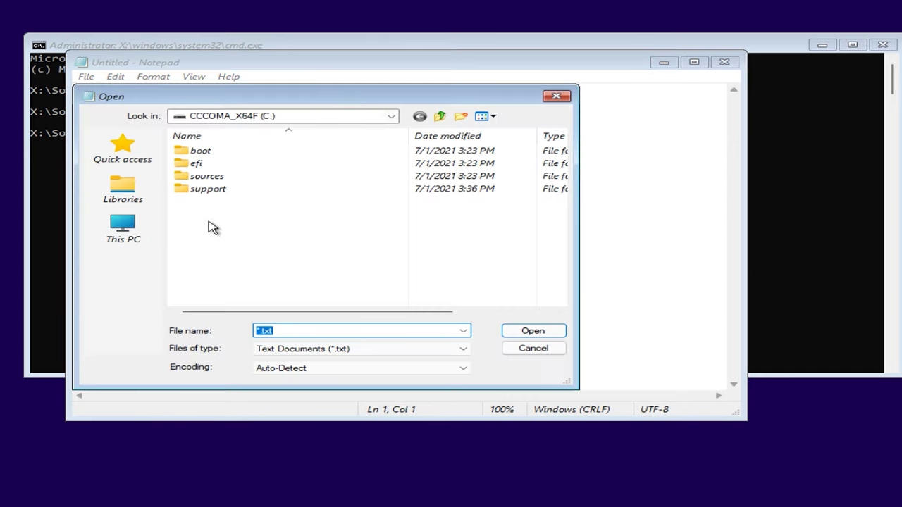
{"action": "left_click", "coordinate": [455, 349]}
{"action": "left_click", "coordinate": [353, 368]}
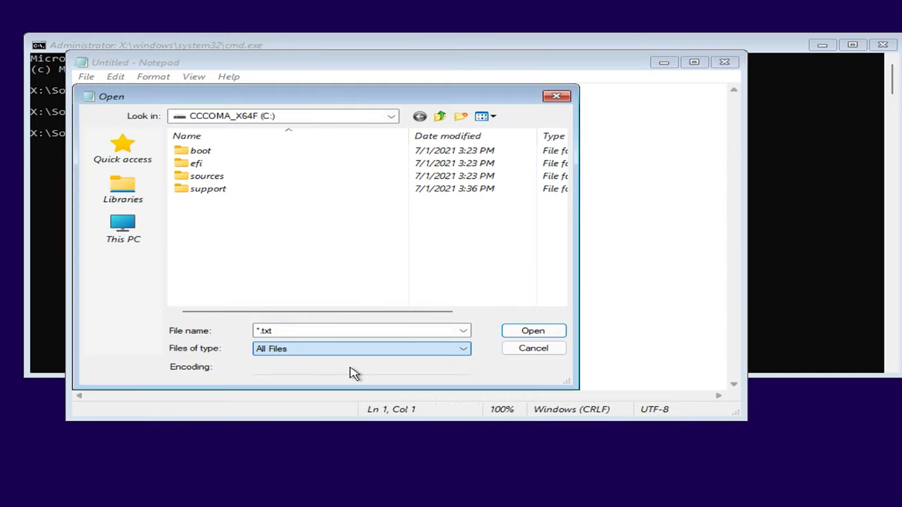
{"action": "left_click", "coordinate": [125, 237]}
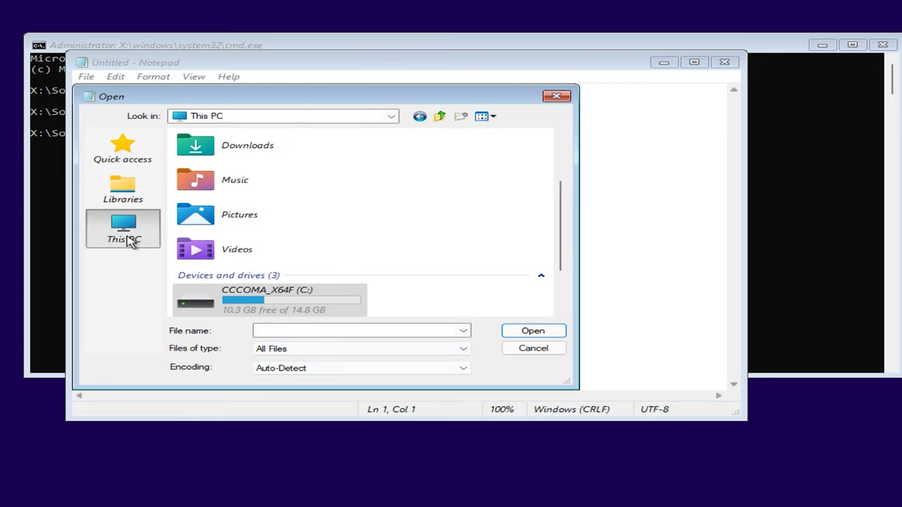
{"action": "double_click", "coordinate": [324, 305]}
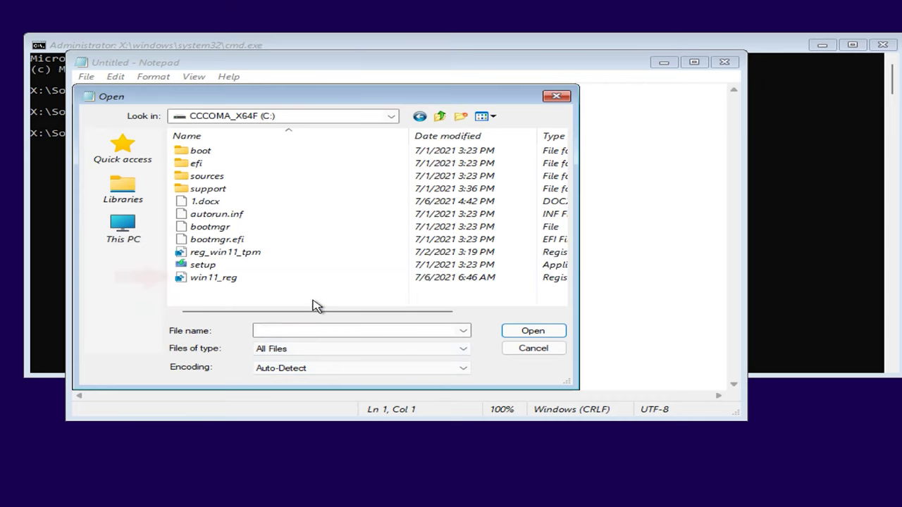
Step: Merge reg_win11_tpm.reg into the registry, then close the dialog and Notepad
{"action": "left_click", "coordinate": [229, 253]}
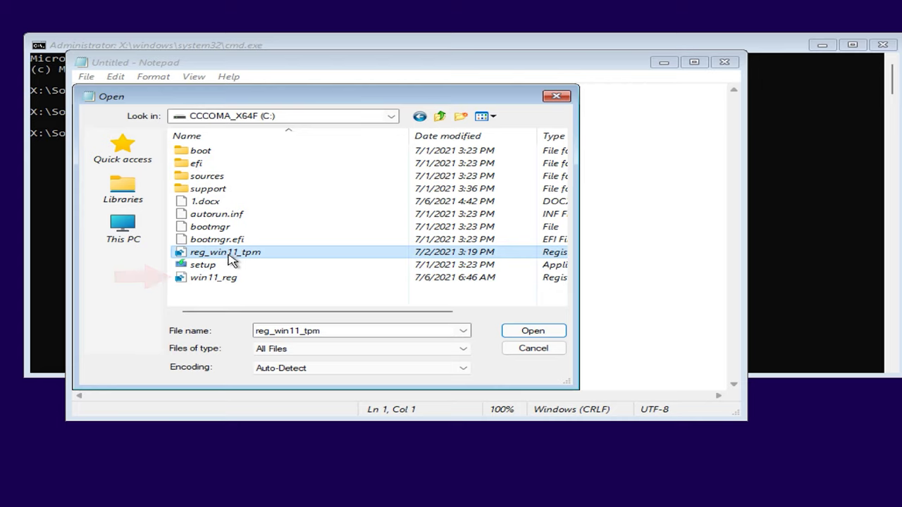
{"action": "right_click", "coordinate": [229, 255]}
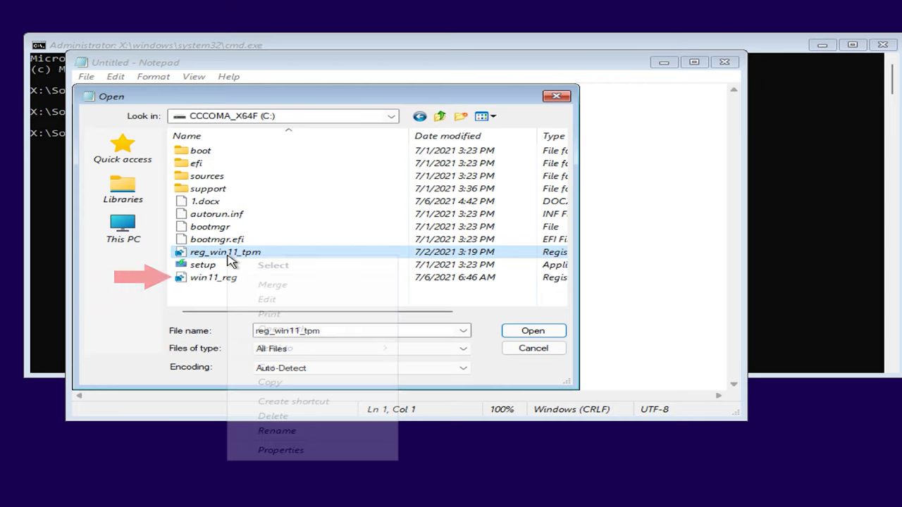
{"action": "left_click", "coordinate": [293, 286]}
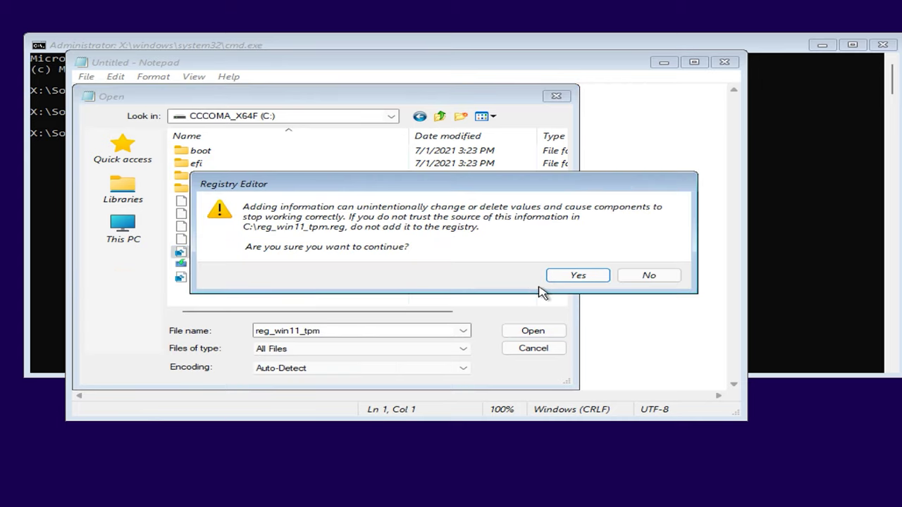
{"action": "left_click", "coordinate": [582, 279]}
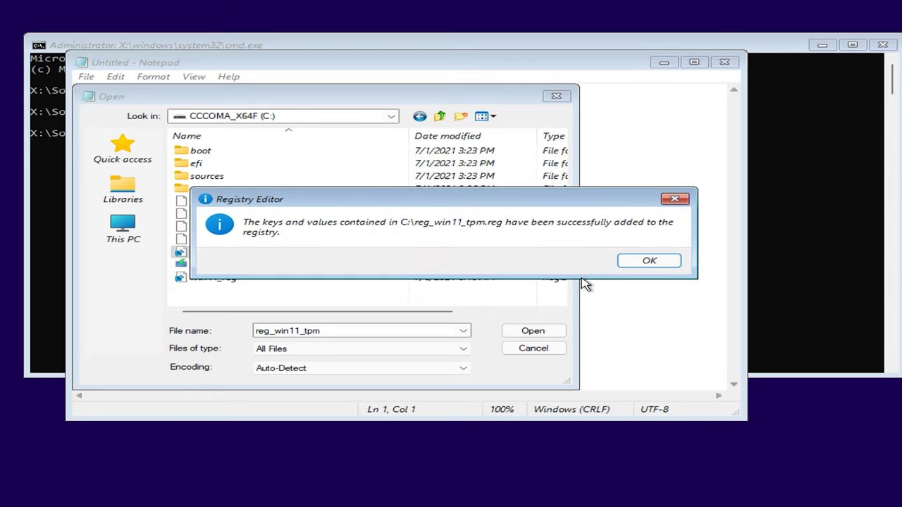
{"action": "left_click", "coordinate": [648, 265]}
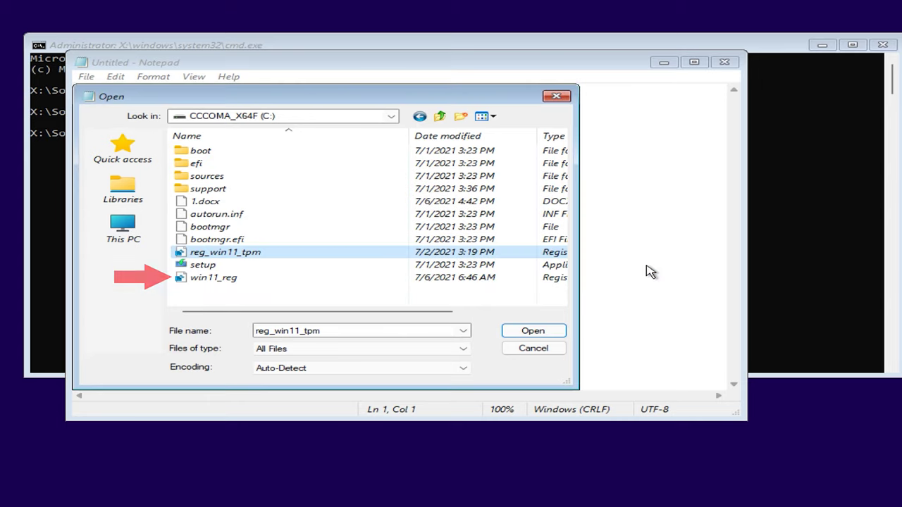
{"action": "left_click", "coordinate": [556, 96]}
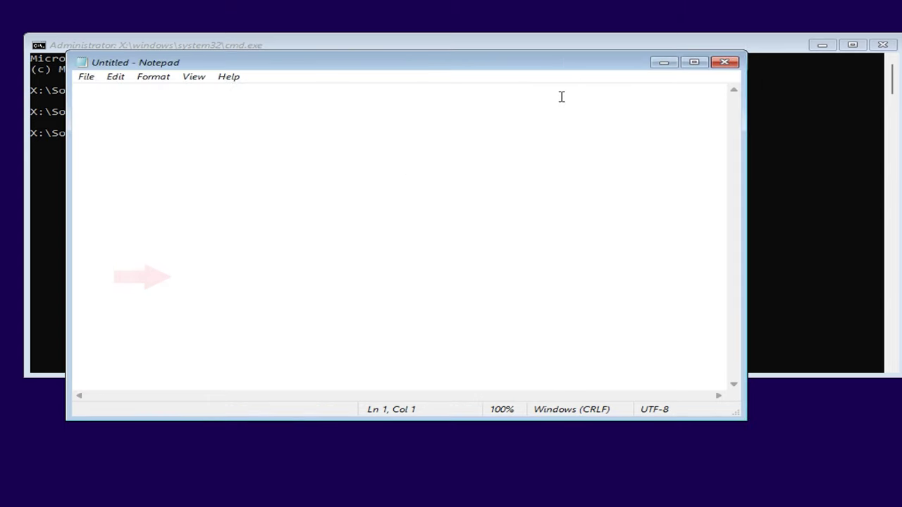
{"action": "left_click", "coordinate": [729, 65]}
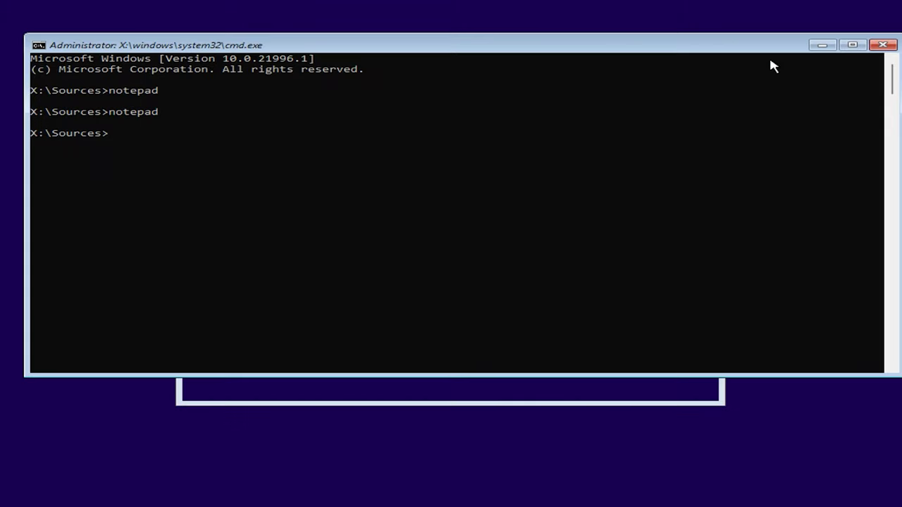
Step: Launch Registry Editor and navigate to HKEY_LOCAL_MACHINE\SYSTEM\Setup
{"action": "left_click", "coordinate": [883, 46]}
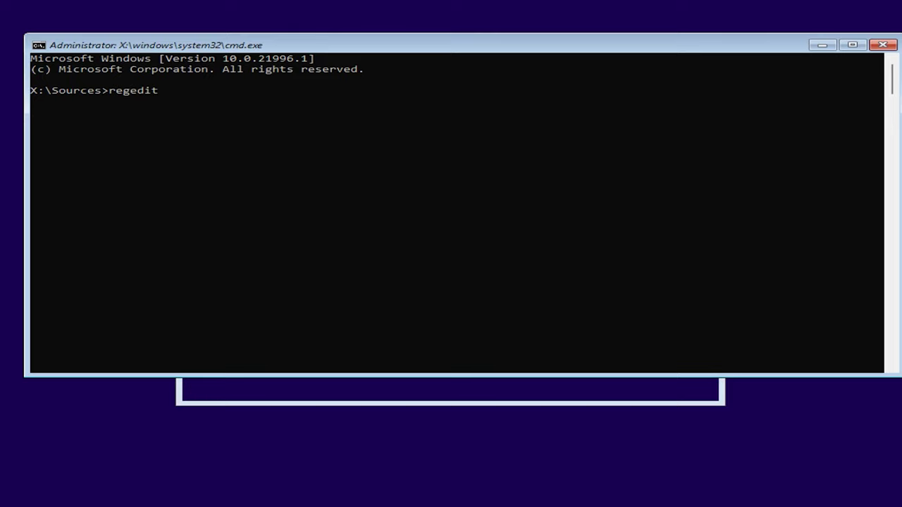
{"action": "key", "text": "Return"}
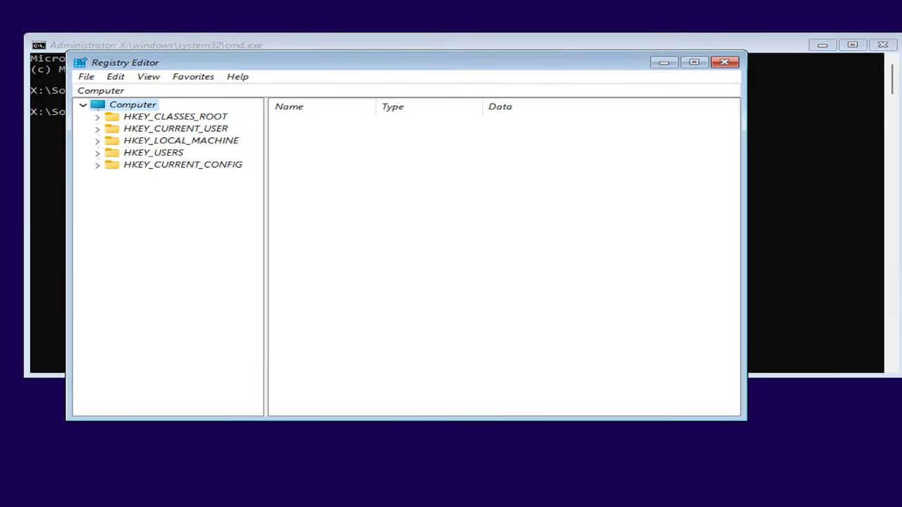
{"action": "left_click", "coordinate": [97, 141]}
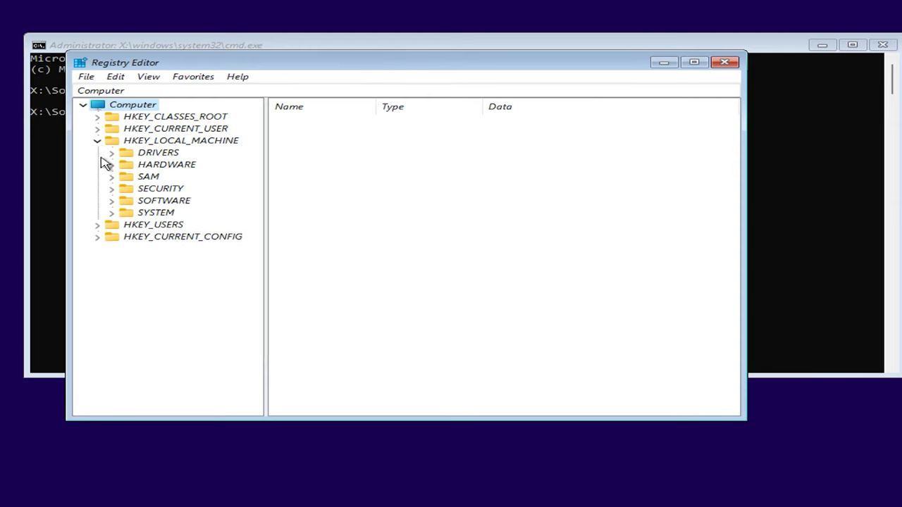
{"action": "left_click", "coordinate": [112, 213]}
{"action": "left_click", "coordinate": [154, 335]}
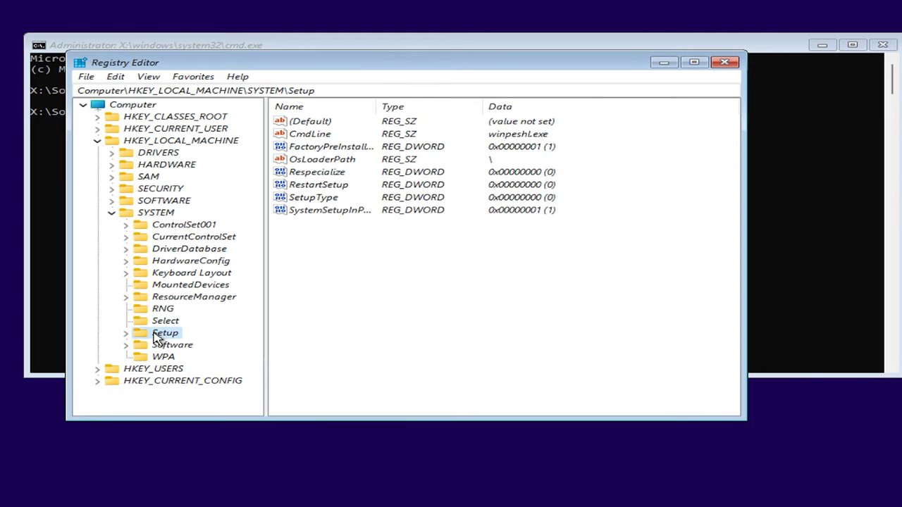
Step: Add a new key named LabConfig under the Setup key
{"action": "right_click", "coordinate": [180, 340]}
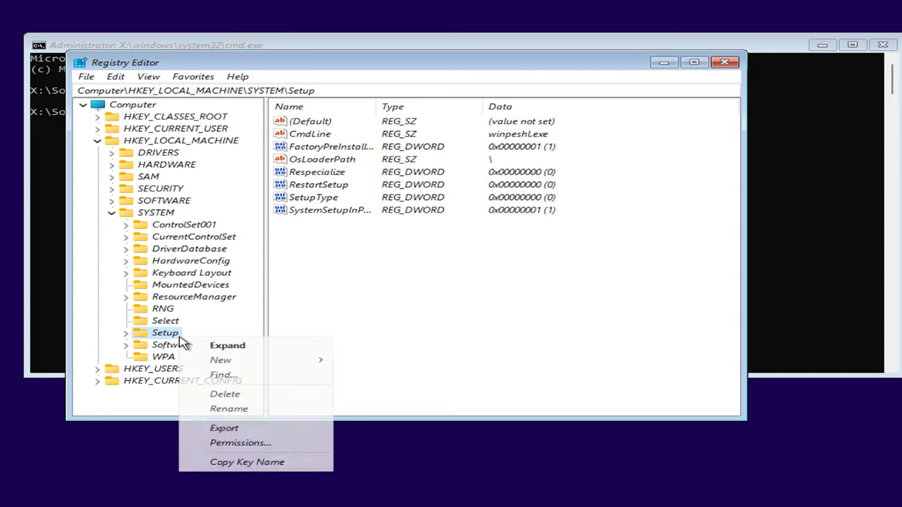
{"action": "mouse_move", "coordinate": [254, 360]}
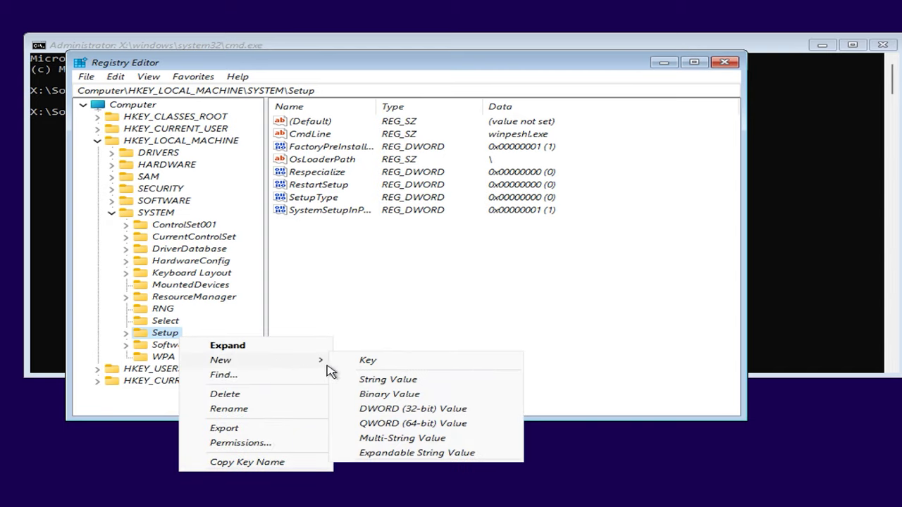
{"action": "left_click", "coordinate": [398, 363]}
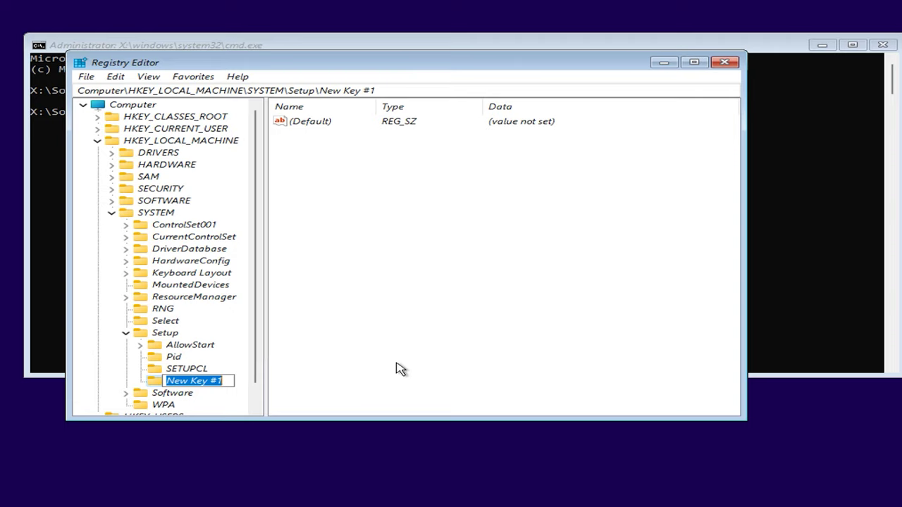
{"action": "type", "text": "Lab"}
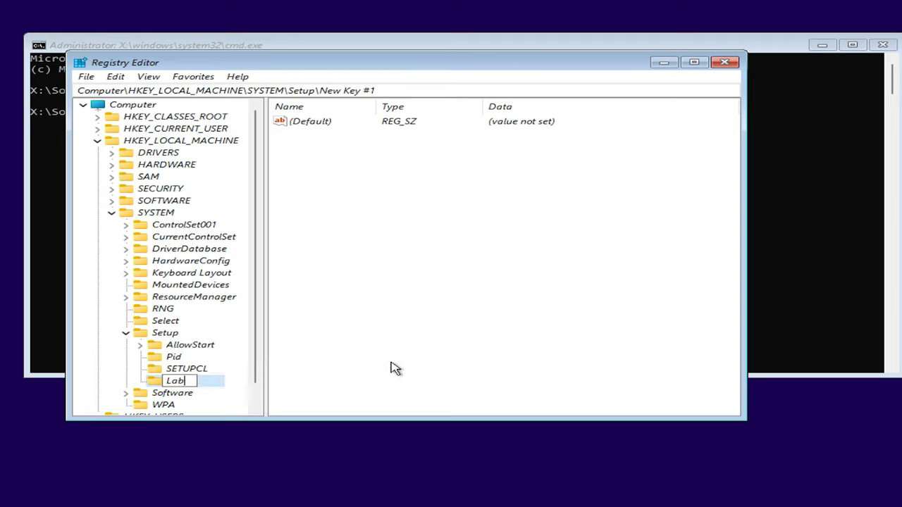
{"action": "type", "text": "Com"}
{"action": "type", "text": "fig"}
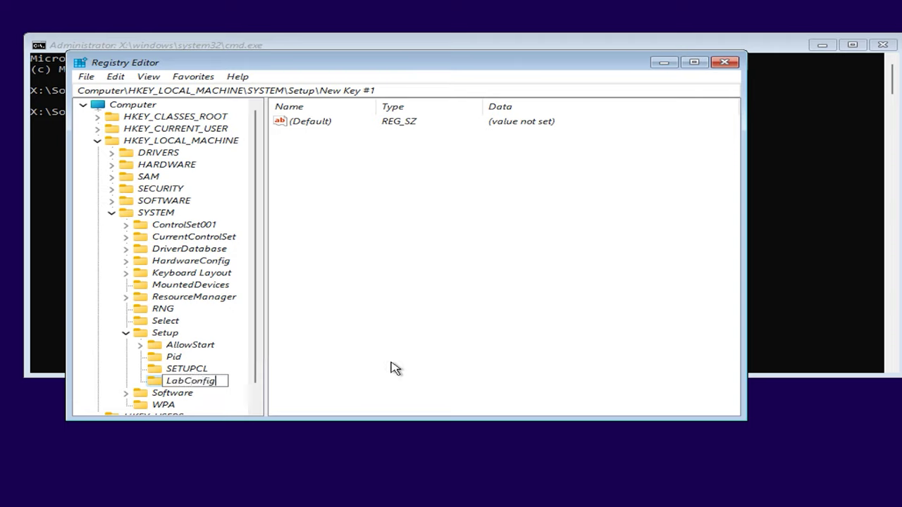
{"action": "key", "text": "Return"}
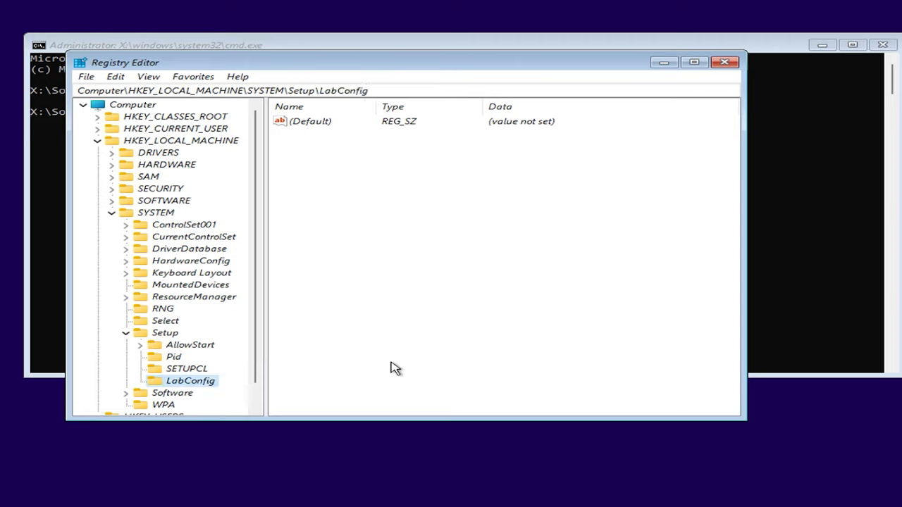
Step: Create the DWORD value BypassTPMCheck in LabConfig and set it to 1
{"action": "right_click", "coordinate": [324, 172]}
{"action": "mouse_move", "coordinate": [365, 179]}
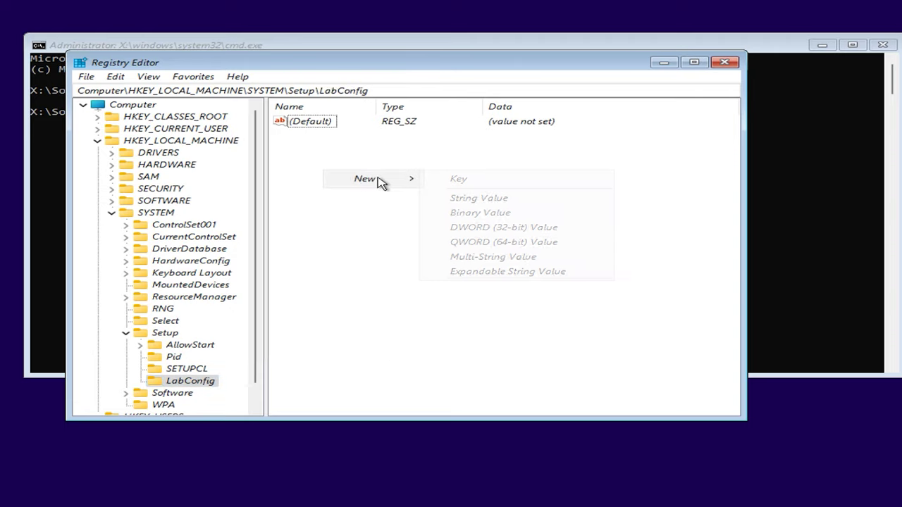
{"action": "left_click", "coordinate": [503, 228]}
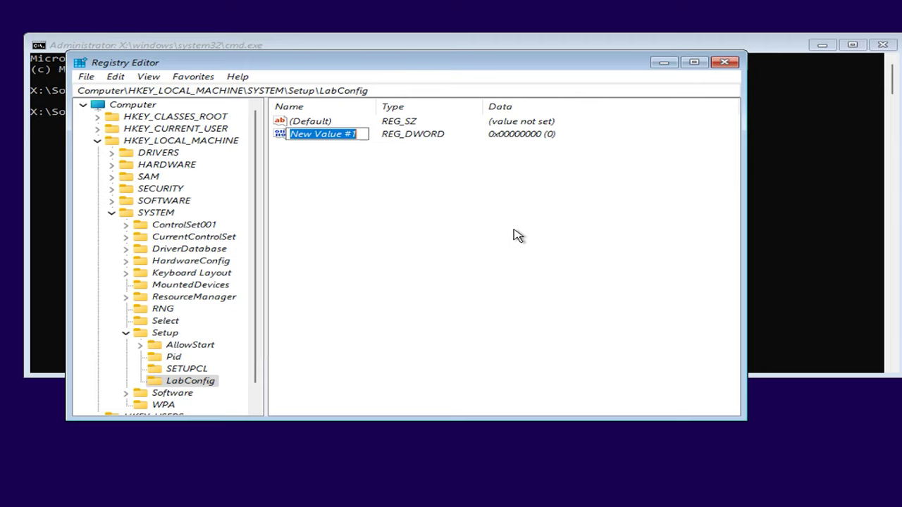
{"action": "type", "text": "b"}
{"action": "key", "text": "BackSpace"}
{"action": "type", "text": "By"}
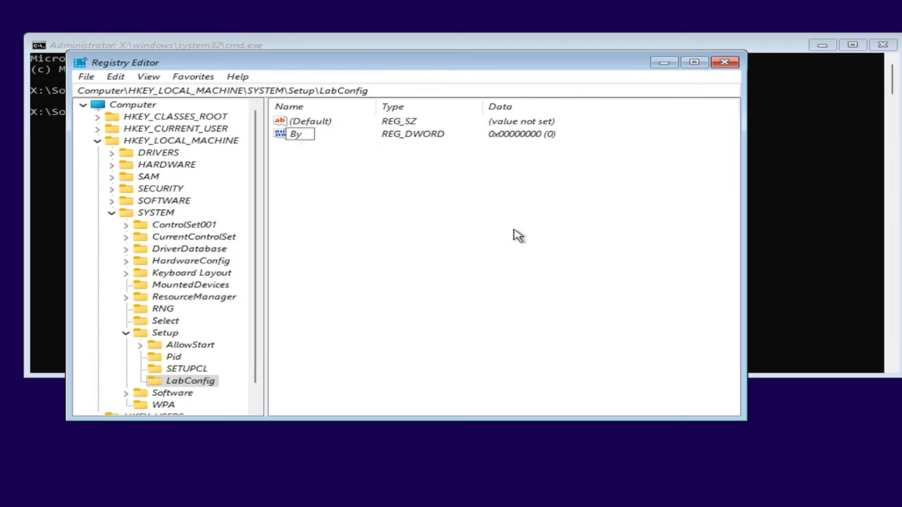
{"action": "type", "text": "passTPM"}
{"action": "type", "text": "C"}
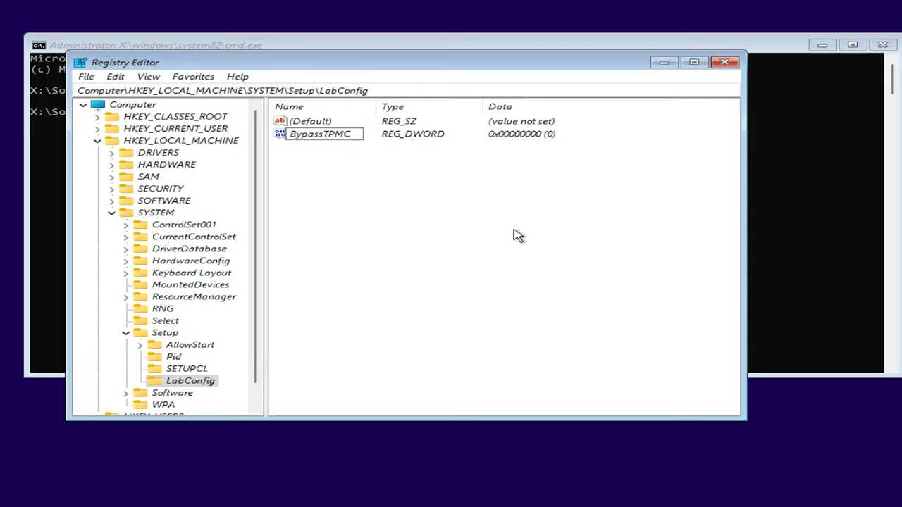
{"action": "type", "text": "heck"}
{"action": "key", "text": "Return"}
{"action": "key", "text": "Return"}
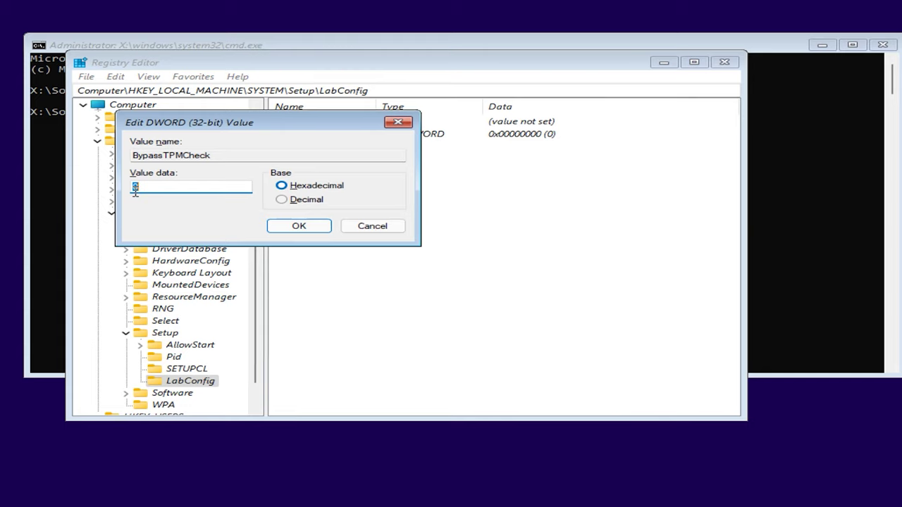
{"action": "left_click", "coordinate": [298, 228]}
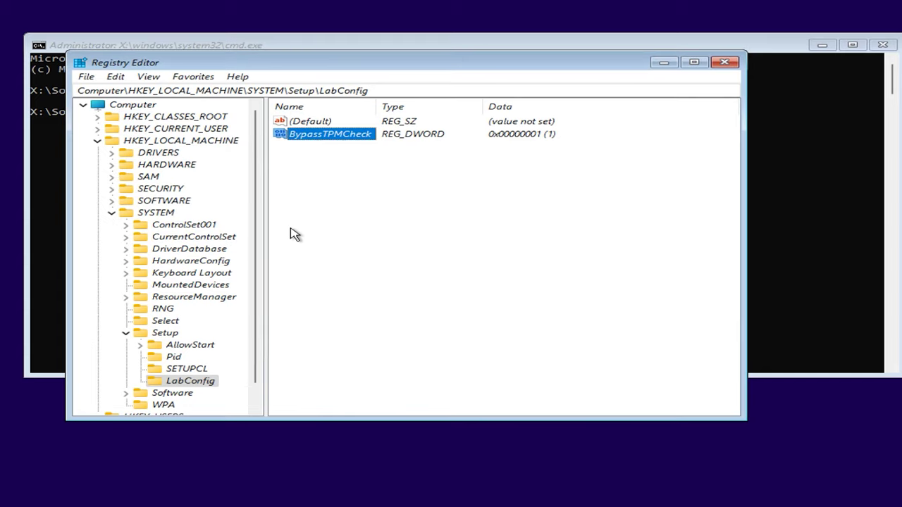
Step: Create the BypassSecureBootCheck DWORD set to 1, then close Registry Editor
{"action": "right_click", "coordinate": [342, 173]}
{"action": "mouse_move", "coordinate": [384, 180]}
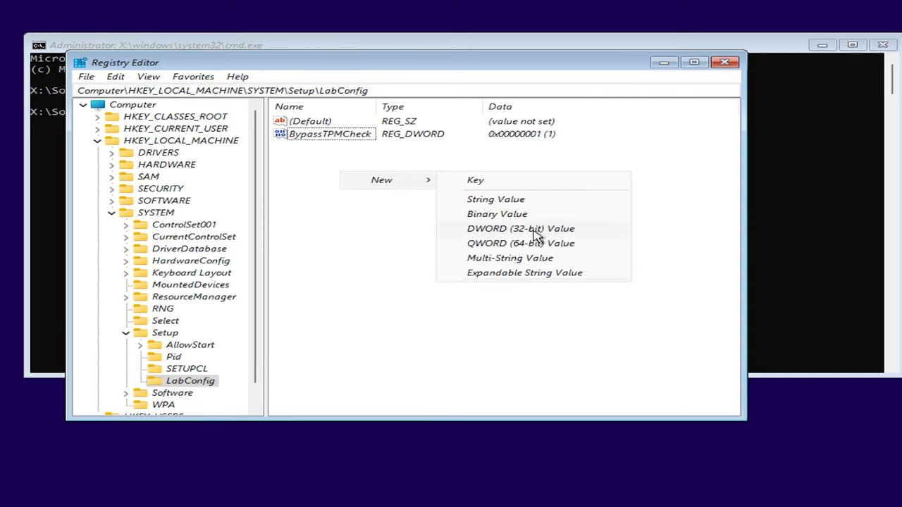
{"action": "left_click", "coordinate": [531, 232]}
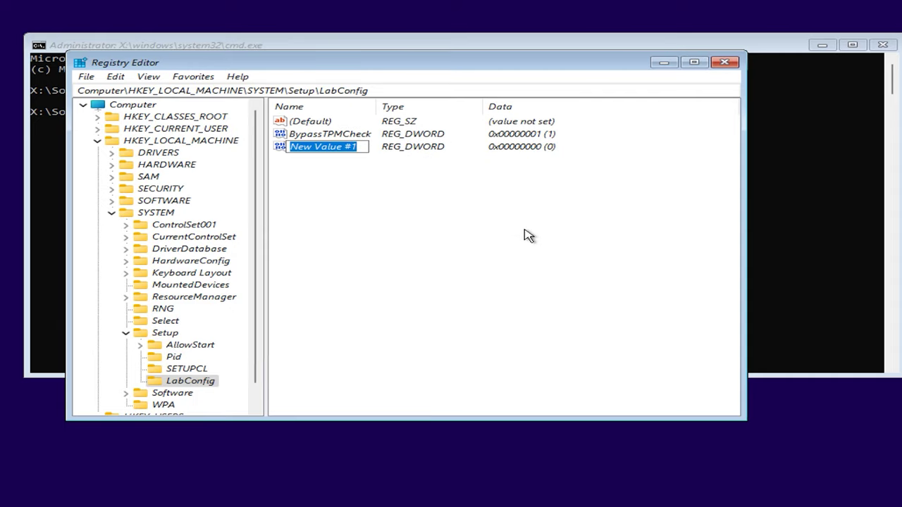
{"action": "type", "text": "Bypas"}
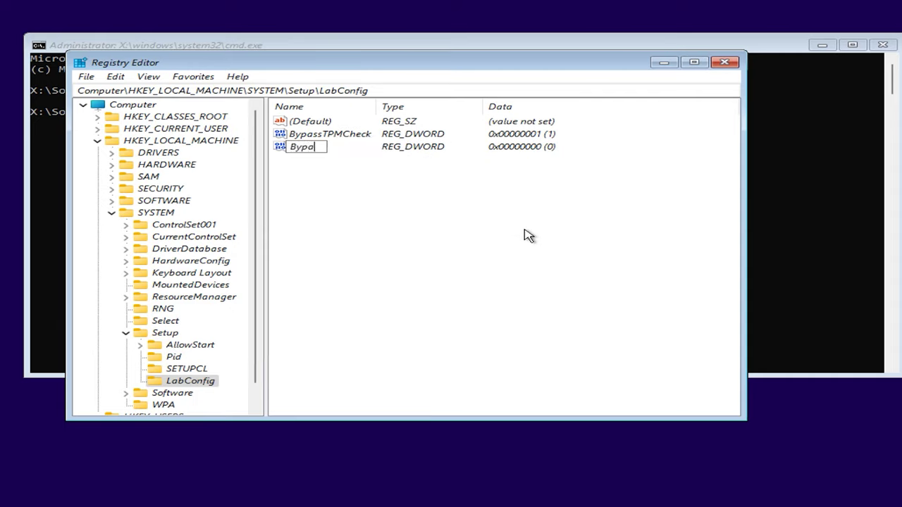
{"action": "type", "text": "sSecure"}
{"action": "type", "text": "Boo"}
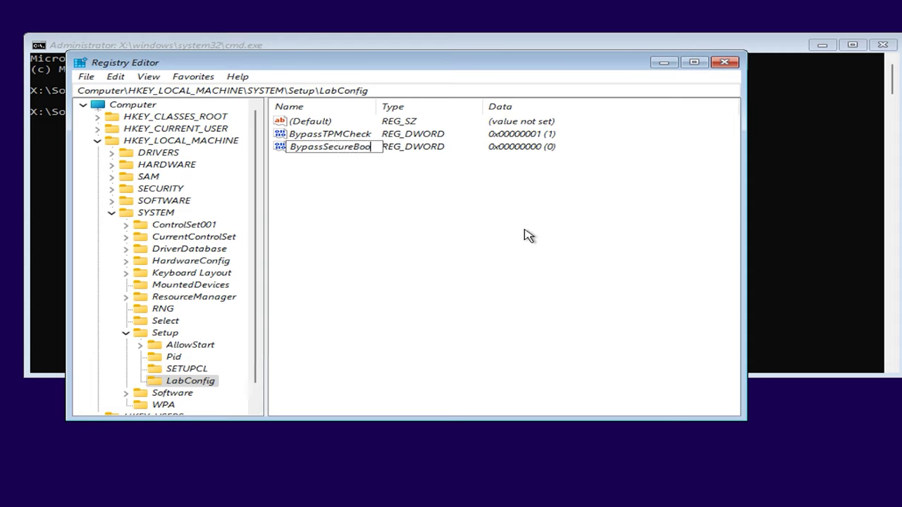
{"action": "type", "text": "tCheck"}
{"action": "key", "text": "Return"}
{"action": "key", "text": "Return"}
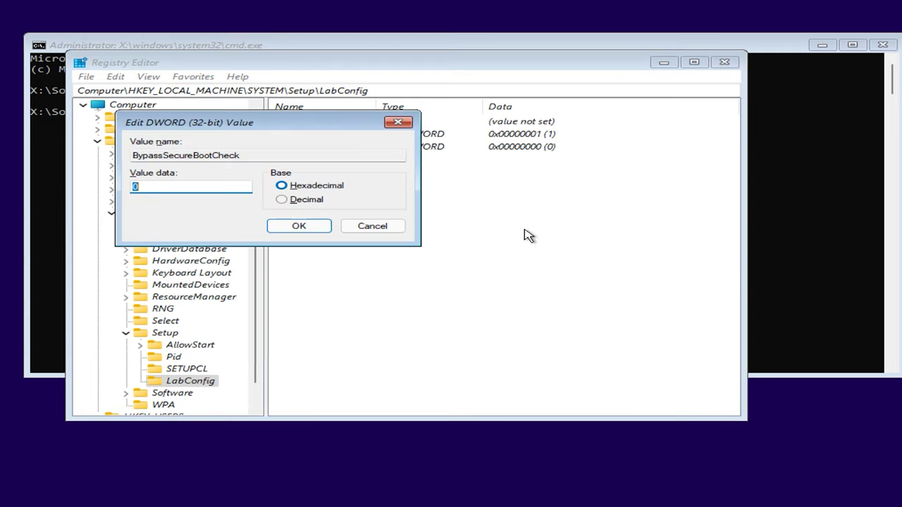
{"action": "type", "text": "1"}
{"action": "left_click", "coordinate": [304, 227]}
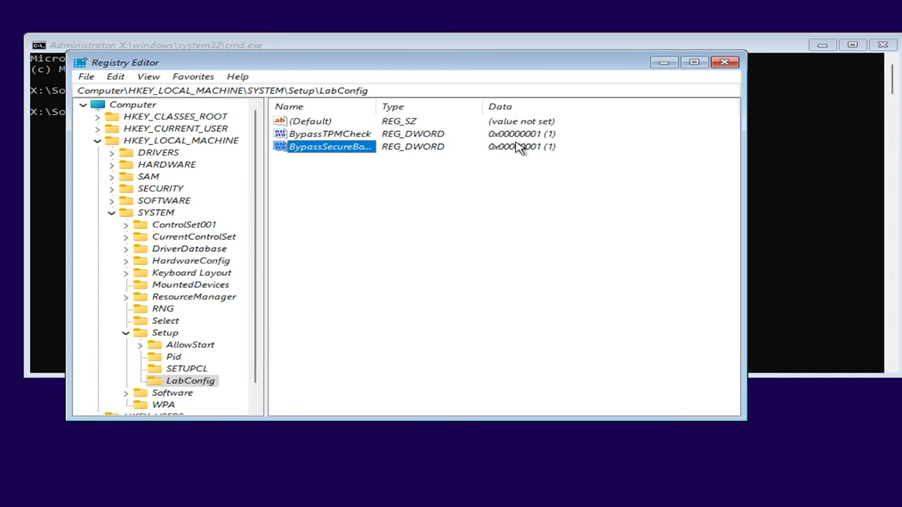
{"action": "left_click", "coordinate": [723, 64]}
Step: Close the command prompt and start Setup without a product key, choosing Windows 11 Pro
{"action": "left_click", "coordinate": [883, 45]}
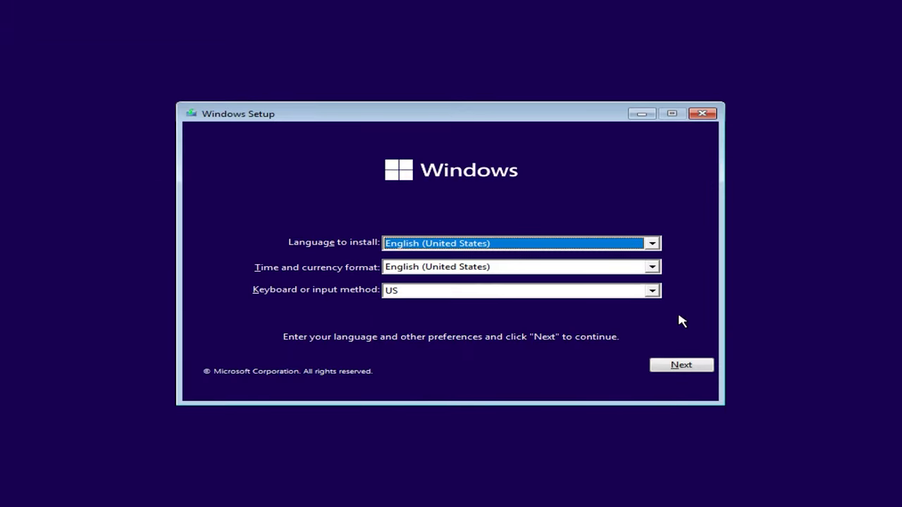
{"action": "left_click", "coordinate": [679, 368]}
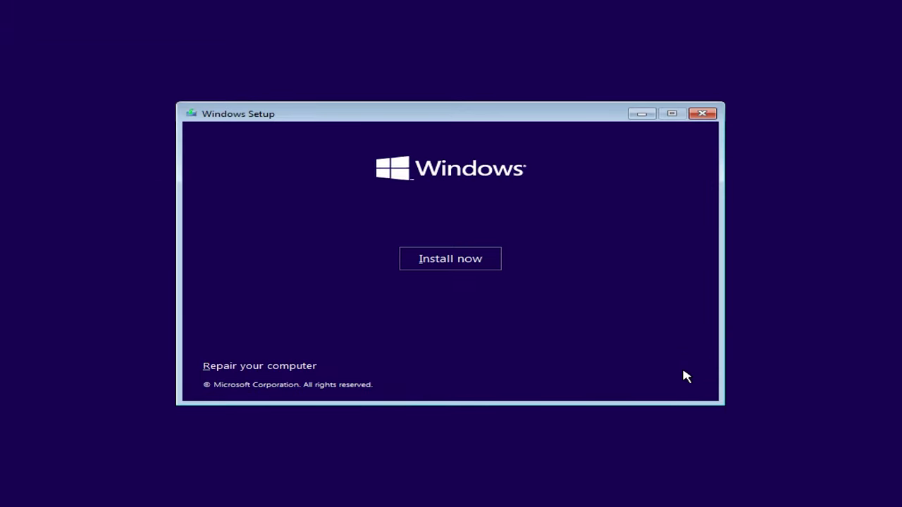
{"action": "left_click", "coordinate": [450, 269]}
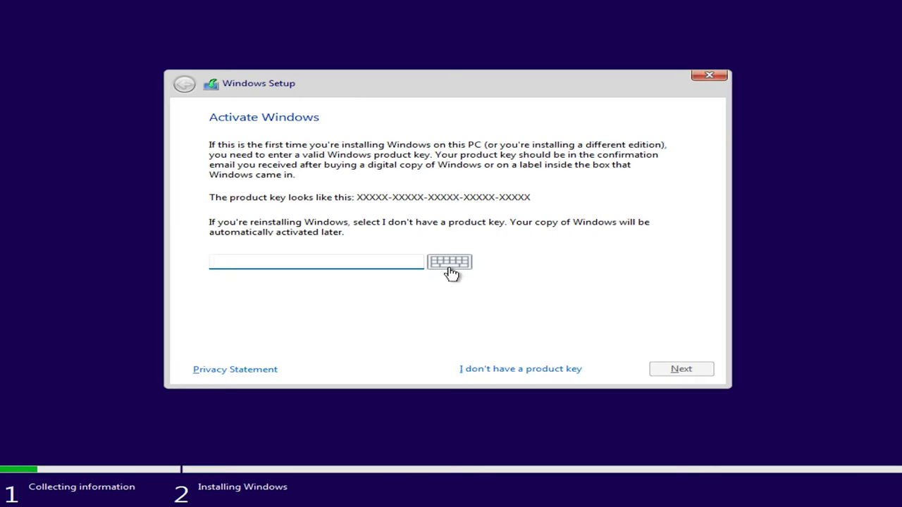
{"action": "left_click", "coordinate": [523, 372]}
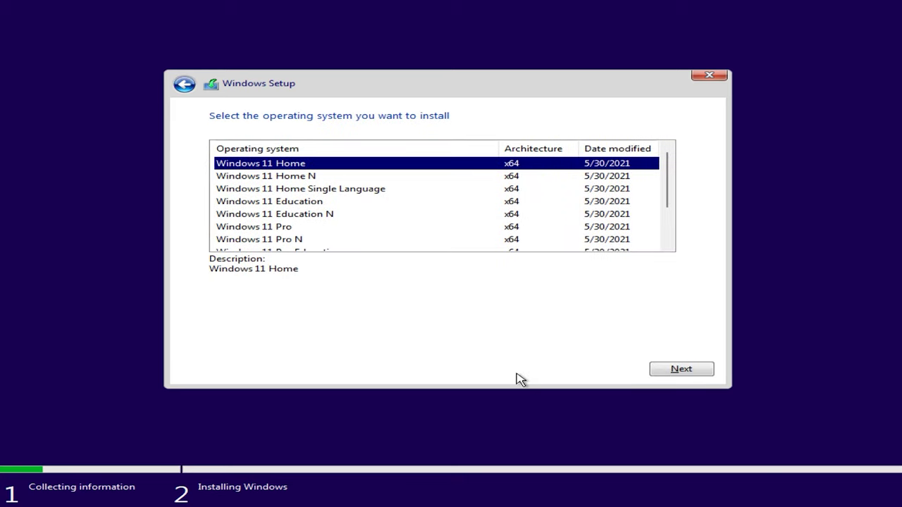
{"action": "left_click", "coordinate": [279, 227]}
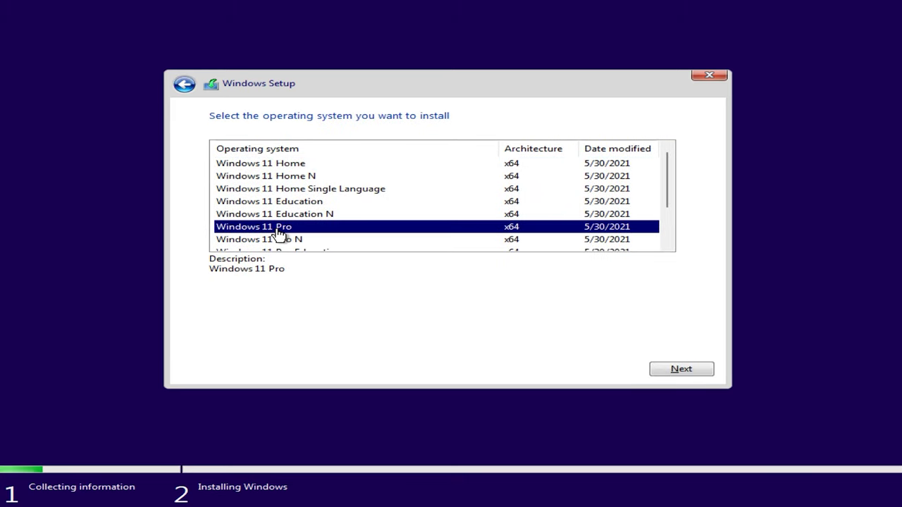
{"action": "left_click", "coordinate": [682, 372]}
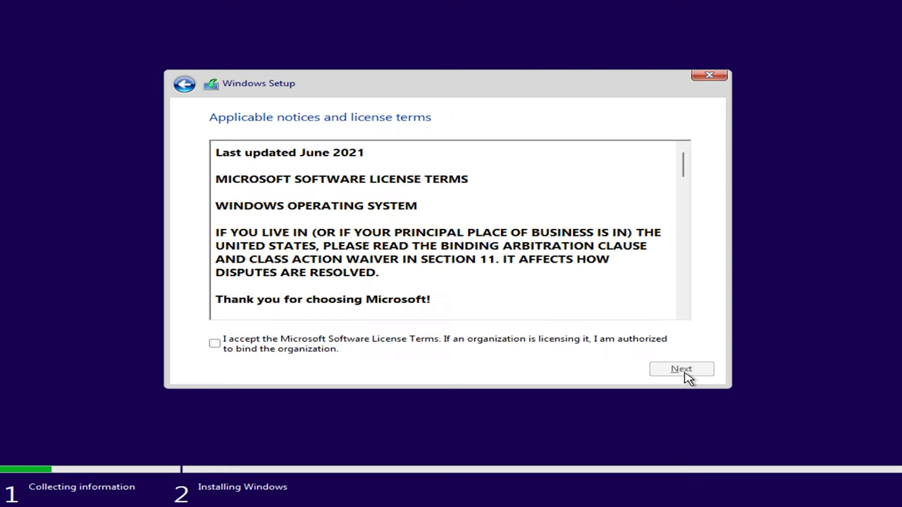
Step: Accept the license terms and do a custom install onto Drive 0's unallocated space
{"action": "left_click", "coordinate": [215, 344]}
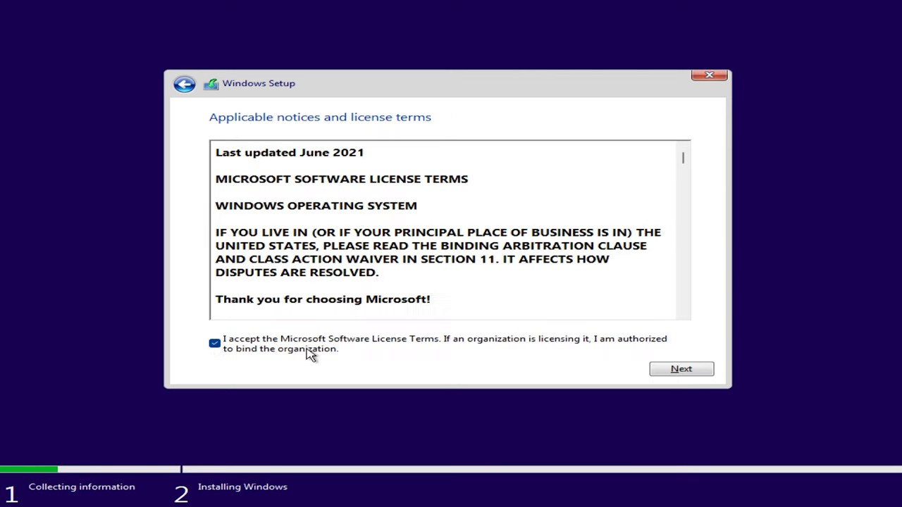
{"action": "left_click", "coordinate": [683, 373]}
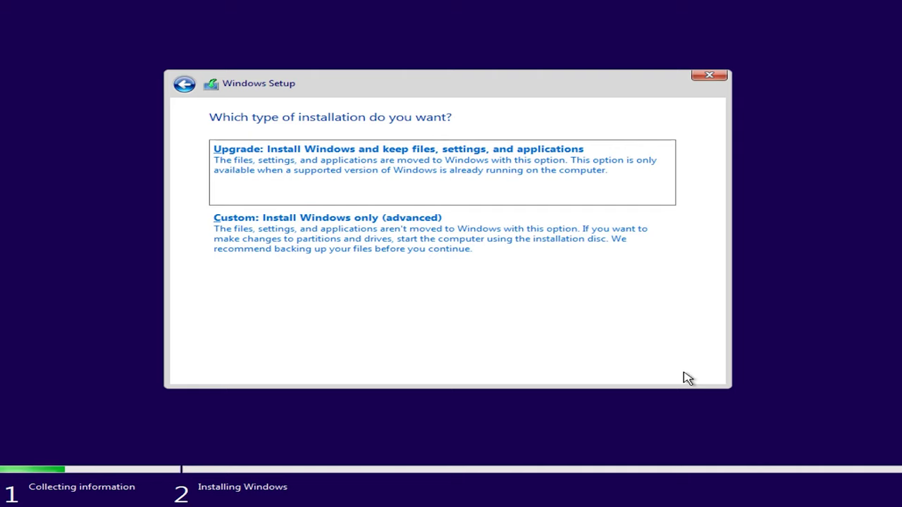
{"action": "left_click", "coordinate": [371, 253]}
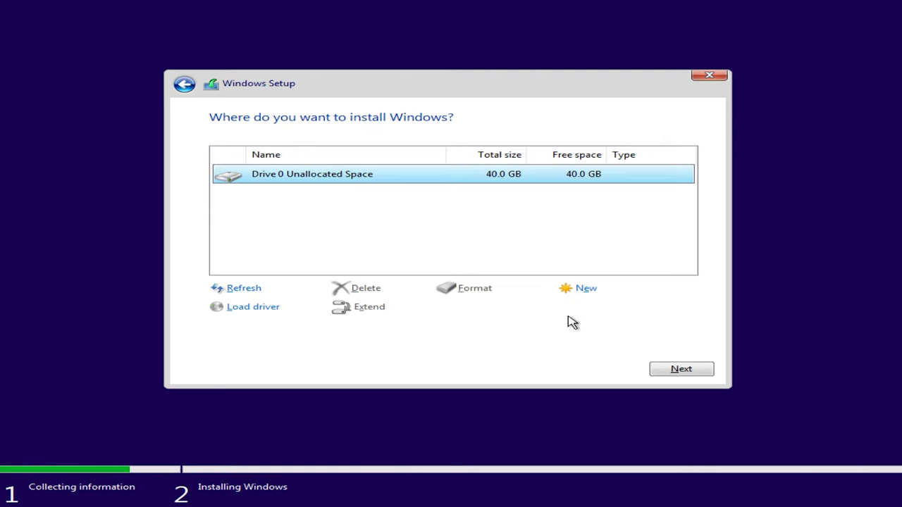
{"action": "left_click", "coordinate": [684, 371]}
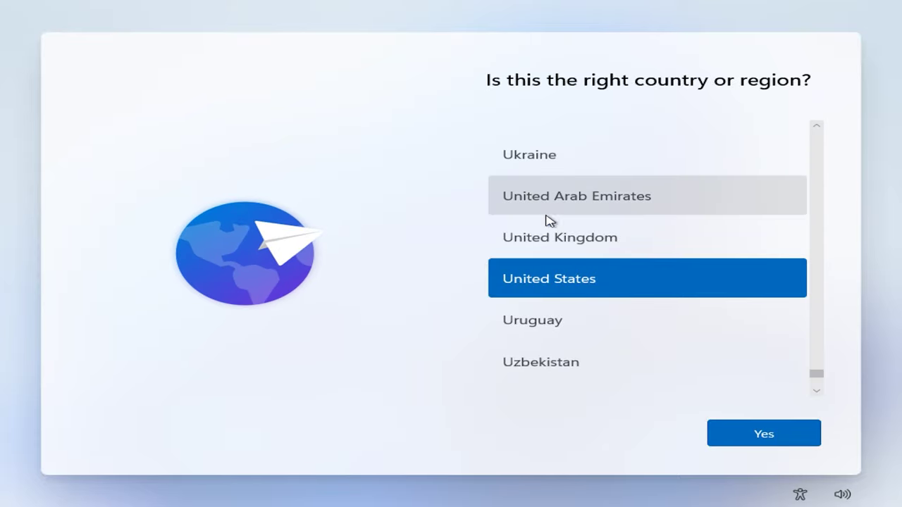
Step: Confirm United States and the US keyboard layout, and choose personal use
{"action": "left_click", "coordinate": [765, 441]}
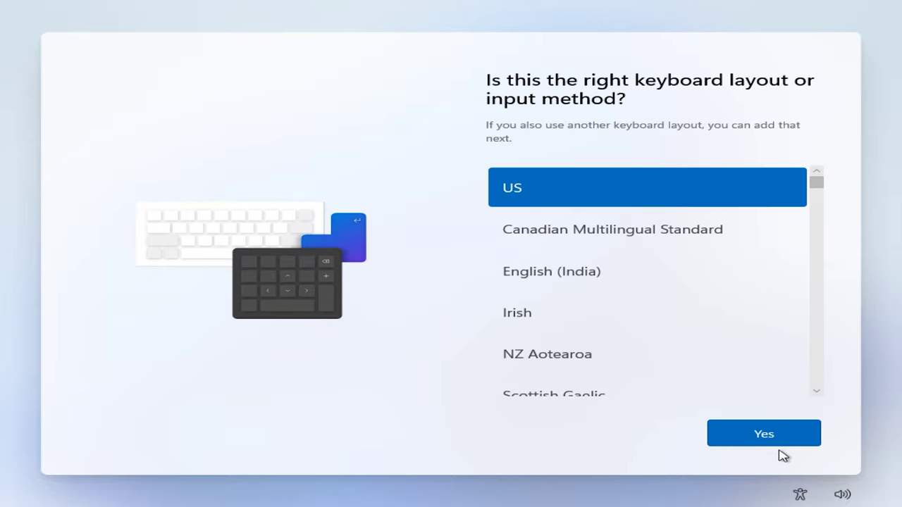
{"action": "left_click", "coordinate": [773, 444]}
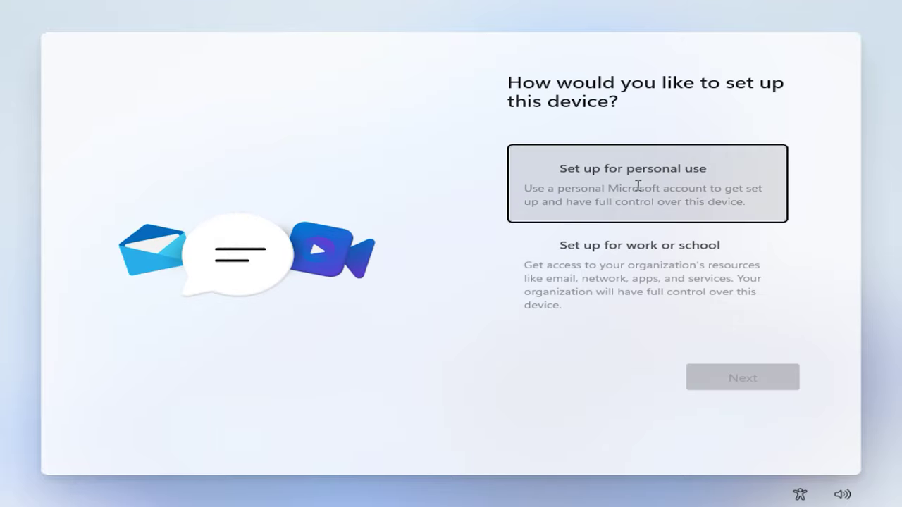
{"action": "left_click", "coordinate": [653, 183]}
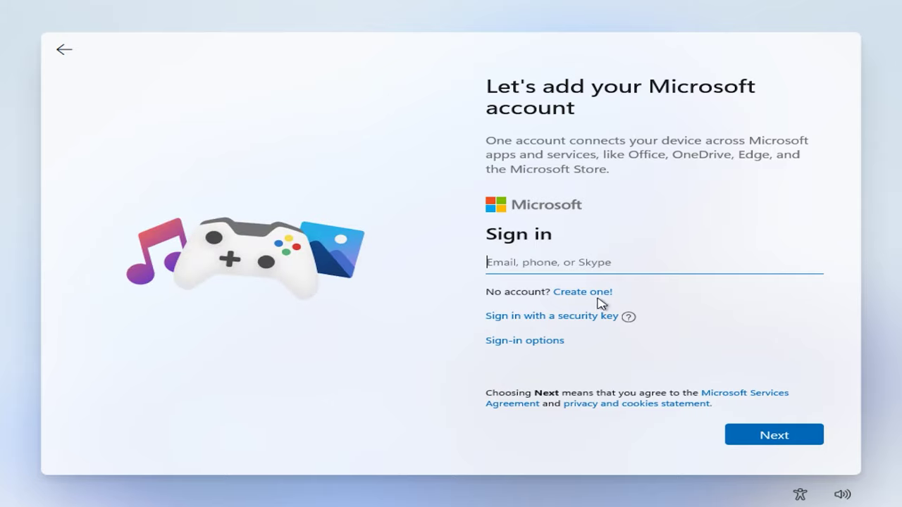
Step: Set up an offline local account named PC with no password
{"action": "left_click", "coordinate": [541, 344]}
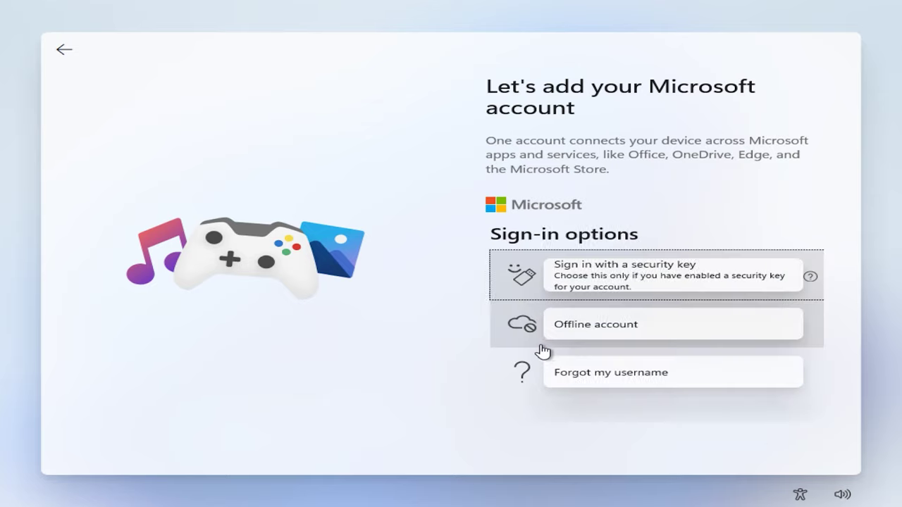
{"action": "left_click", "coordinate": [606, 334]}
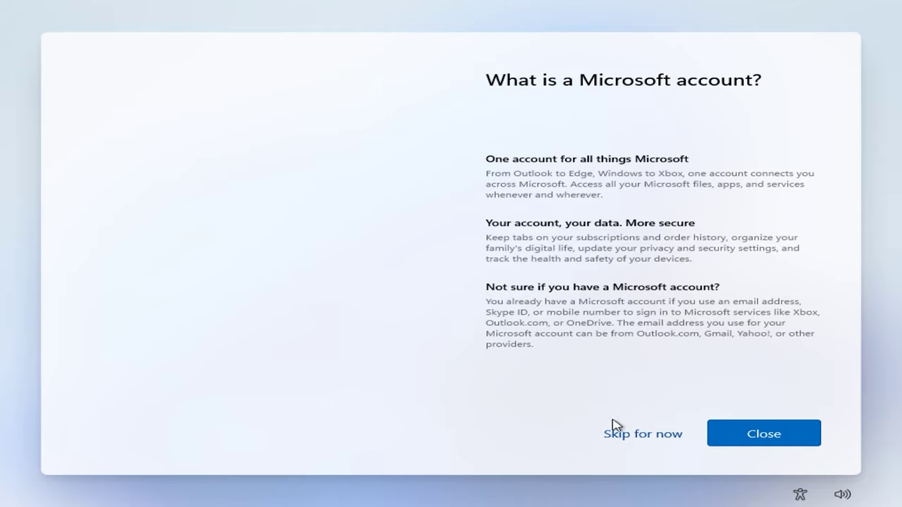
{"action": "left_click", "coordinate": [646, 436]}
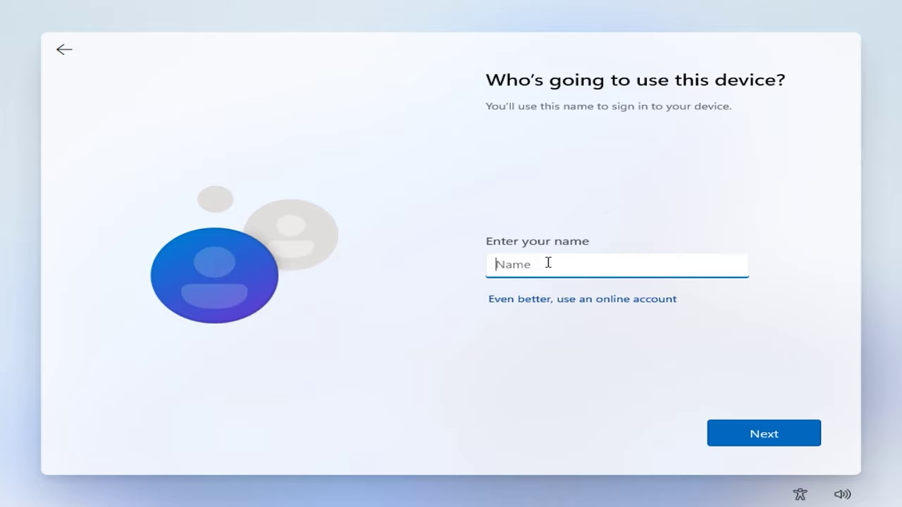
{"action": "type", "text": "PC"}
{"action": "left_click", "coordinate": [739, 435]}
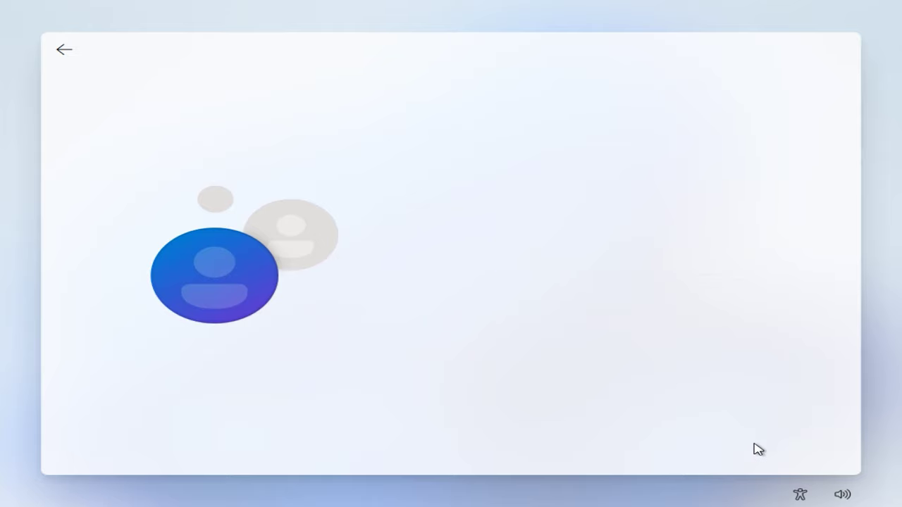
{"action": "left_click", "coordinate": [757, 433]}
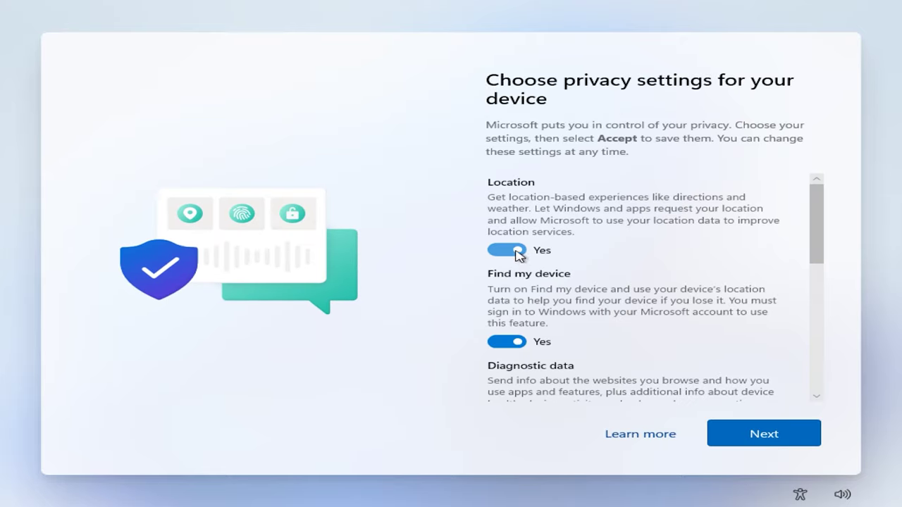
Step: Turn off location, inking, tailored experiences and advertising ID; keep diagnostics to required only
{"action": "left_click", "coordinate": [497, 250]}
{"action": "scroll", "coordinate": [522, 320], "scroll_direction": "down", "scroll_amount": 5}
{"action": "left_click", "coordinate": [506, 206]}
{"action": "left_click", "coordinate": [506, 286]}
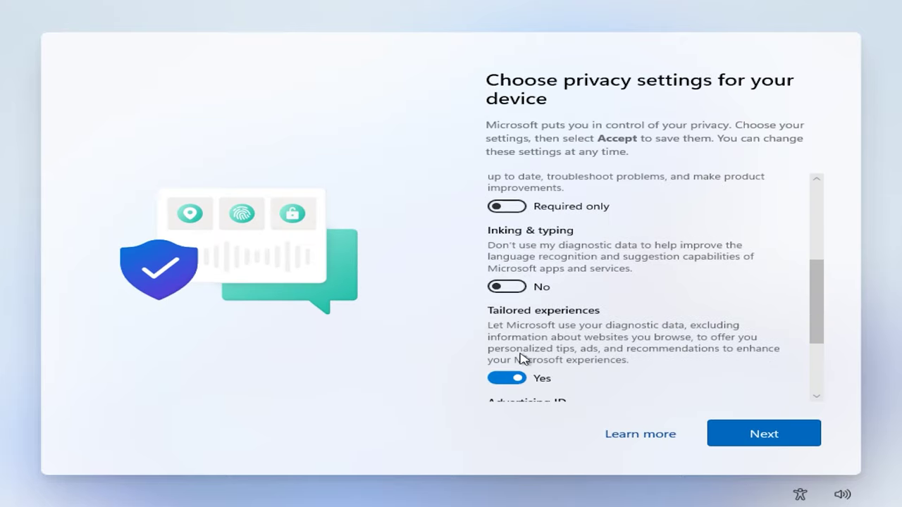
{"action": "left_click", "coordinate": [507, 377]}
{"action": "scroll", "coordinate": [522, 373], "scroll_direction": "down", "scroll_amount": 2}
{"action": "scroll", "coordinate": [522, 331], "scroll_direction": "down", "scroll_amount": 2}
{"action": "left_click", "coordinate": [507, 329]}
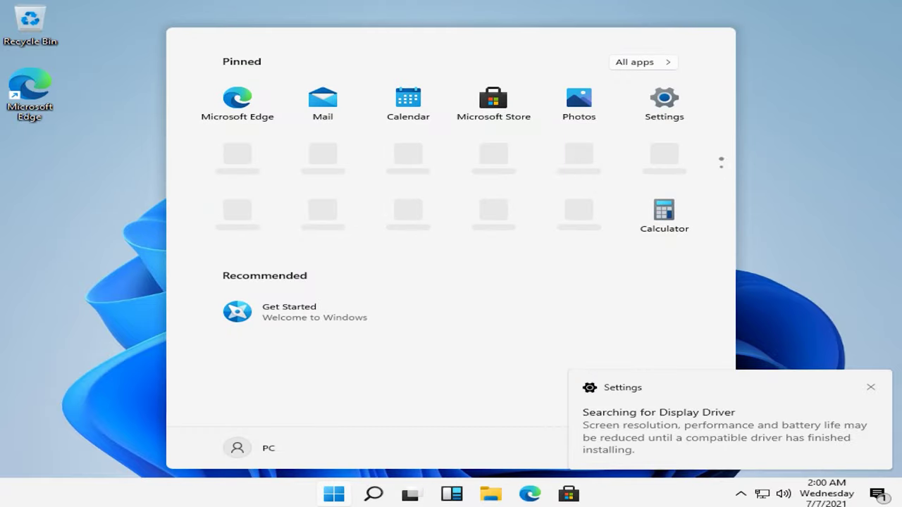
Step: Reopen the Start menu and launch Settings from the Pinned apps
{"action": "left_click", "coordinate": [800, 233]}
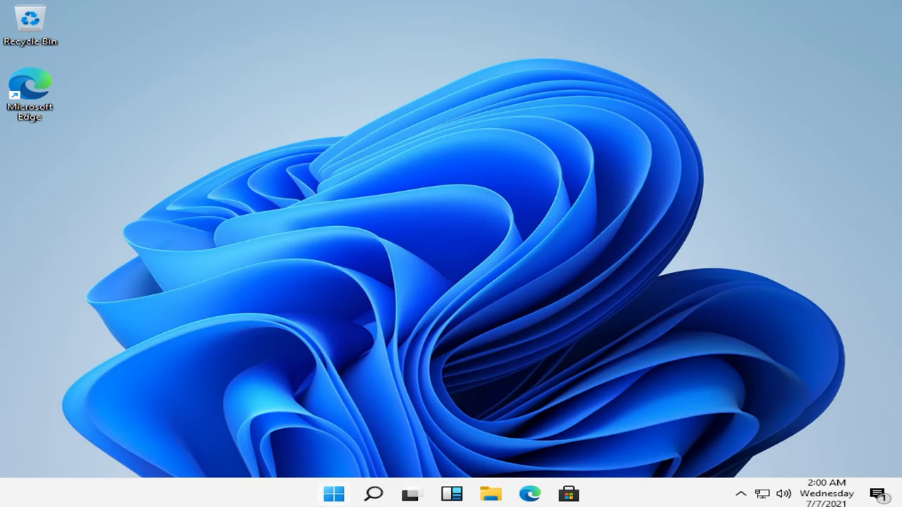
{"action": "left_click", "coordinate": [330, 498]}
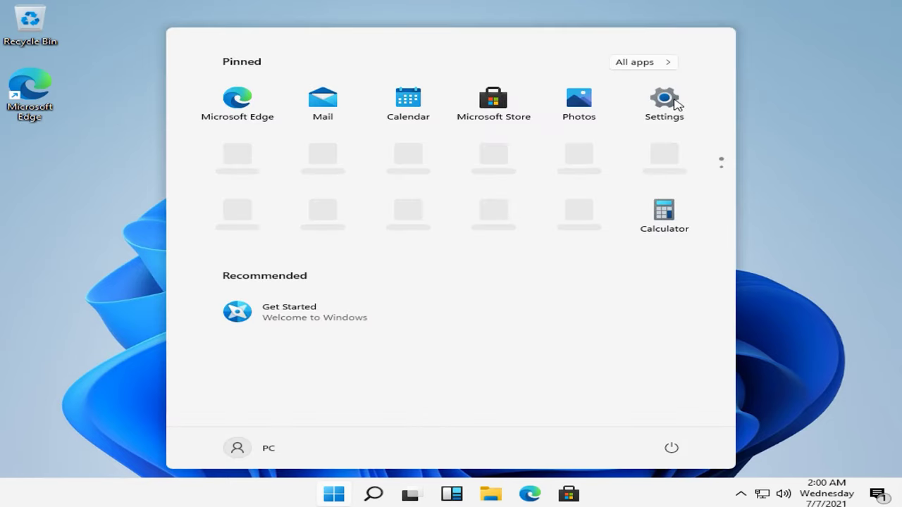
{"action": "left_click", "coordinate": [664, 102]}
{"action": "scroll", "coordinate": [471, 274], "scroll_direction": "down", "scroll_amount": 4}
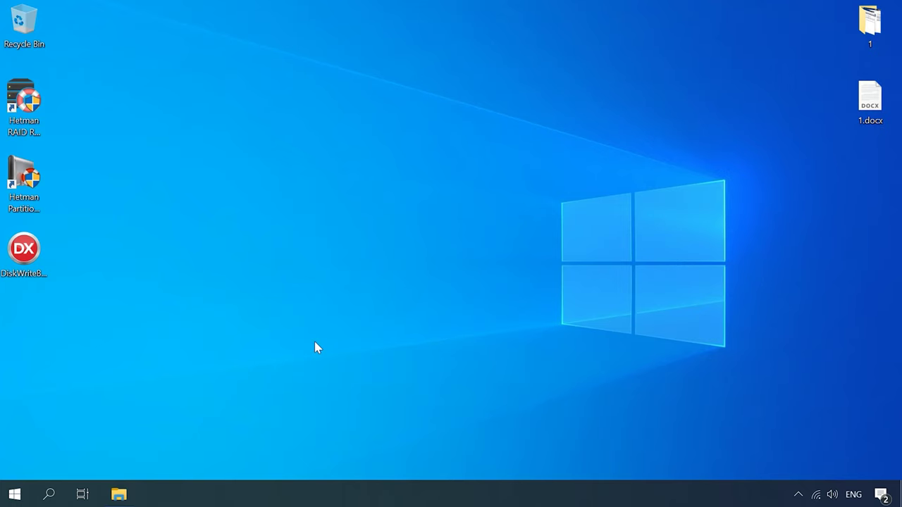
Step: Open the sources folder on CCCOMA_X64F (F:) and snap it to the left half
{"action": "left_click", "coordinate": [119, 495]}
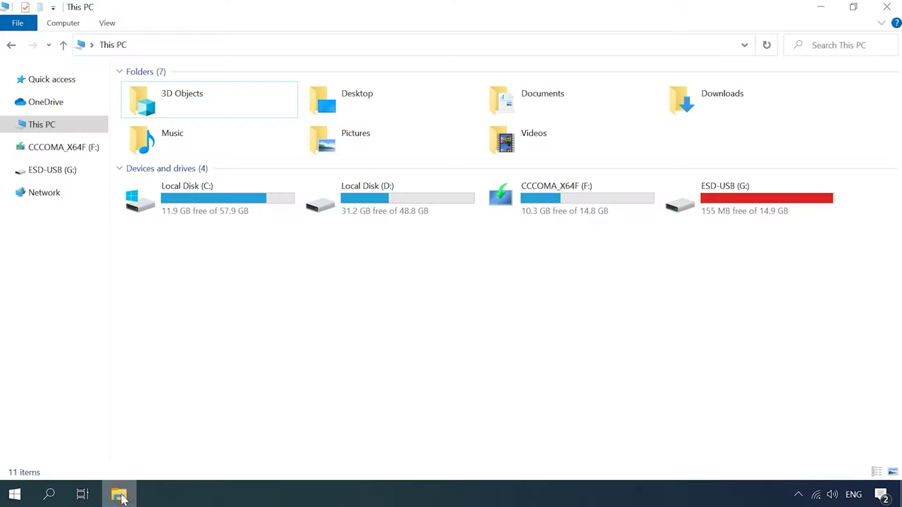
{"action": "left_click", "coordinate": [590, 219]}
{"action": "double_click", "coordinate": [587, 211]}
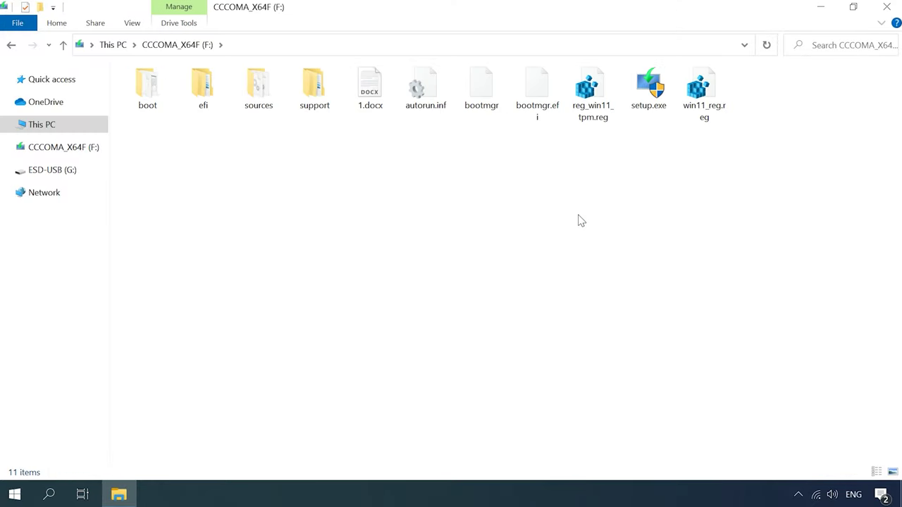
{"action": "double_click", "coordinate": [266, 113]}
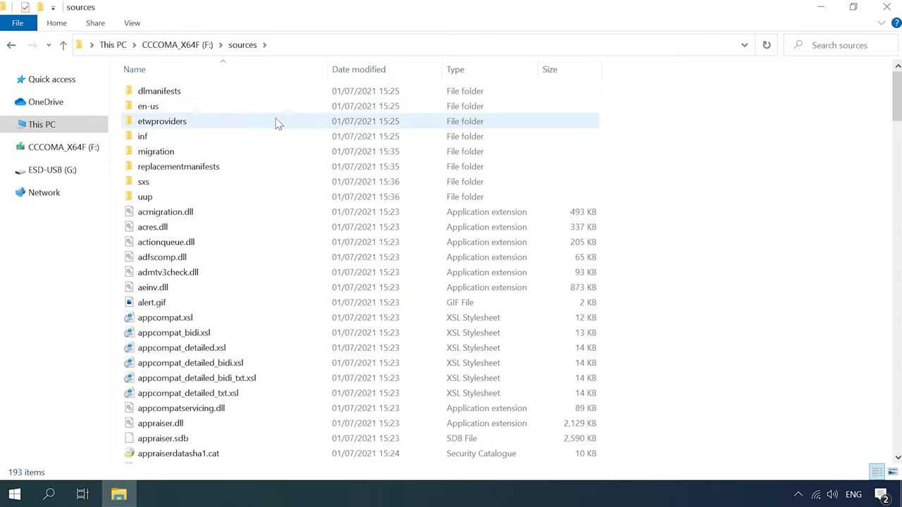
{"action": "left_click_drag", "start_coordinate": [377, 23], "coordinate": [1, 14]}
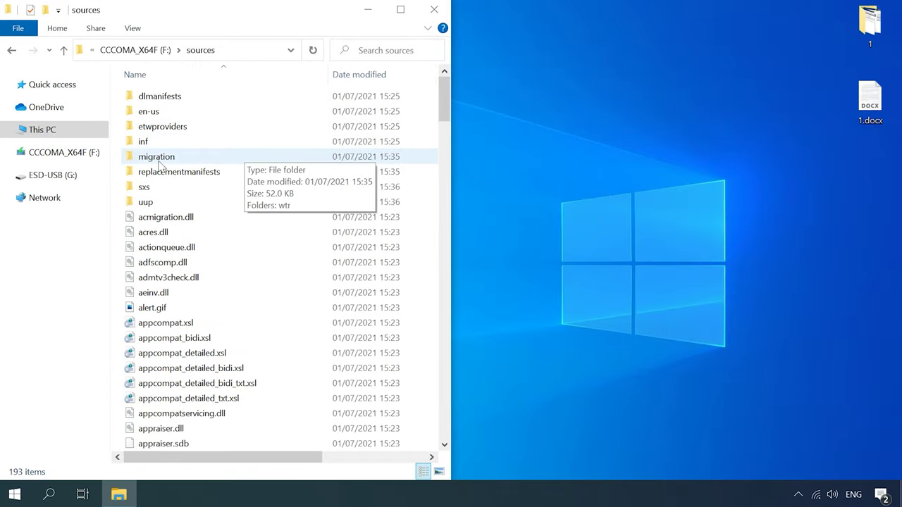
Step: Open ESD-USB (G:) on the right half and mount Windows10x64.iso
{"action": "right_click", "coordinate": [48, 178]}
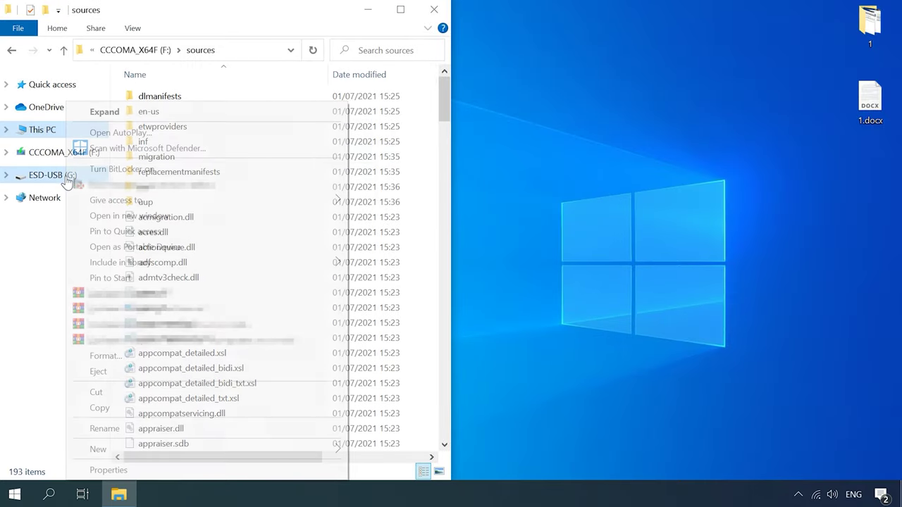
{"action": "left_click", "coordinate": [134, 216]}
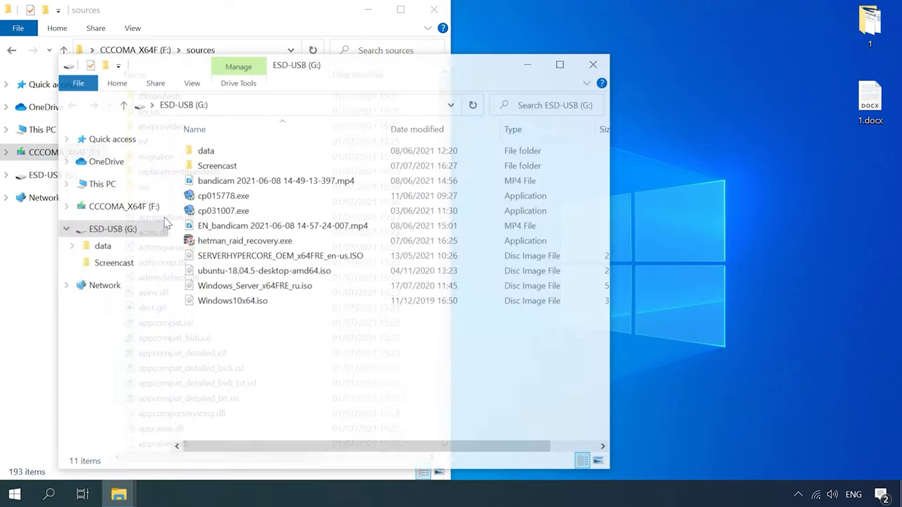
{"action": "key", "text": "super+Right"}
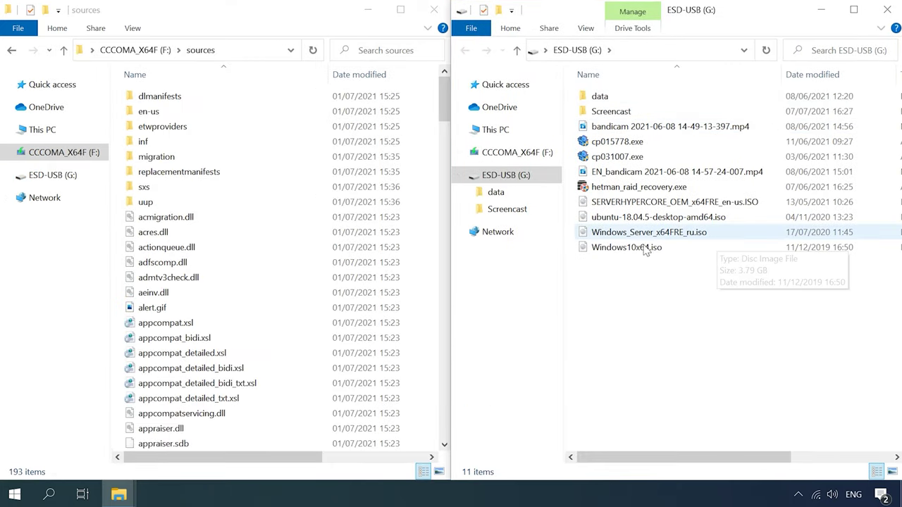
{"action": "left_click", "coordinate": [626, 251]}
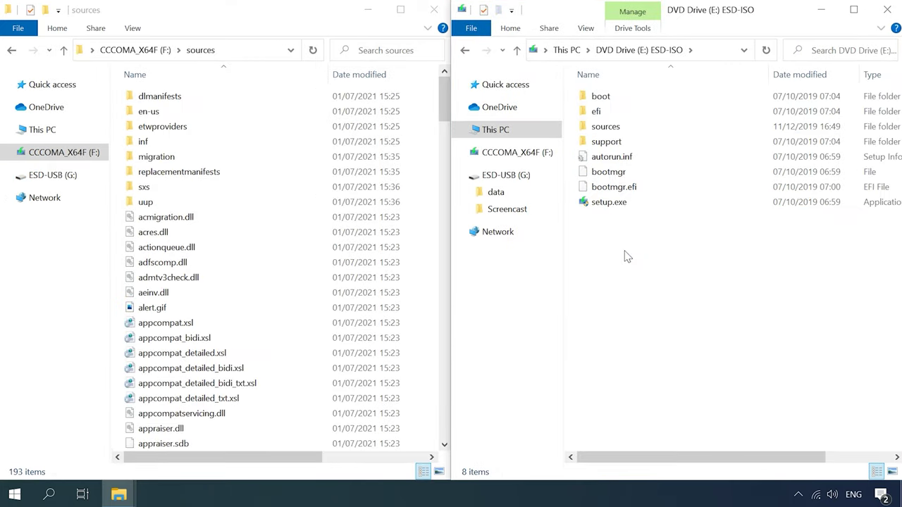
{"action": "double_click", "coordinate": [616, 126]}
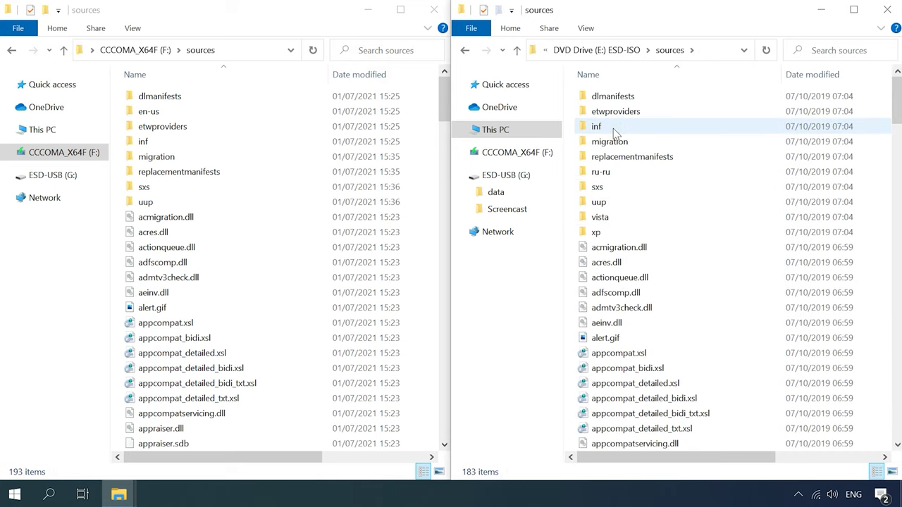
{"action": "scroll", "coordinate": [681, 413], "scroll_direction": "down", "scroll_amount": 1}
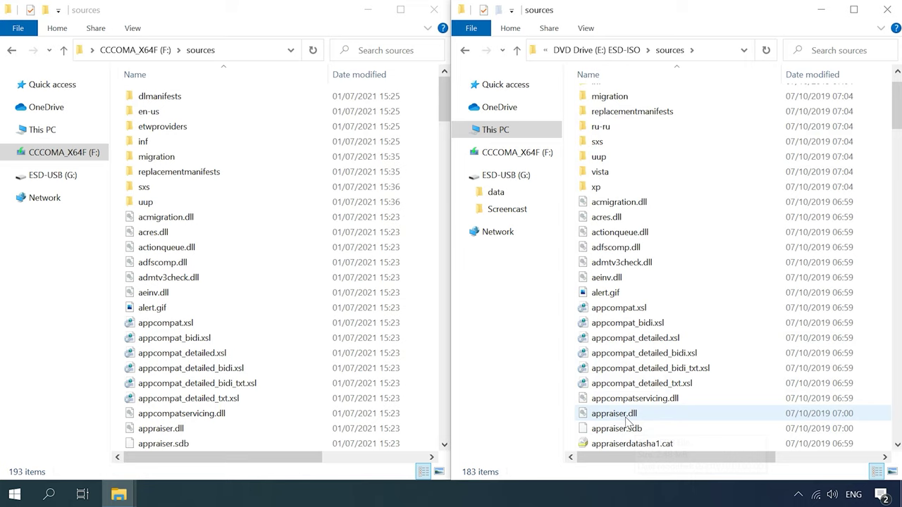
{"action": "scroll", "coordinate": [626, 421], "scroll_direction": "down", "scroll_amount": 1}
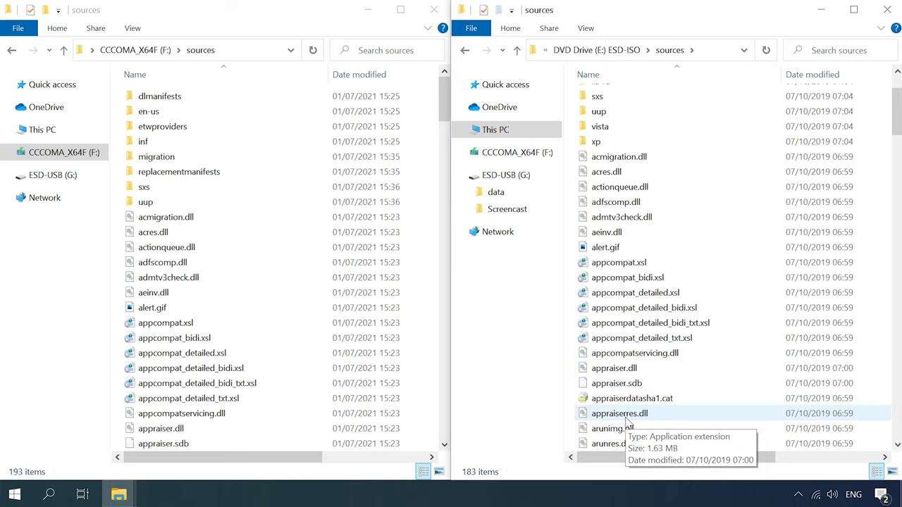
Step: Copy the Windows 10 appraiserres.dll into F:\sources, replacing the existing file, then select setup.exe
{"action": "left_click", "coordinate": [627, 416]}
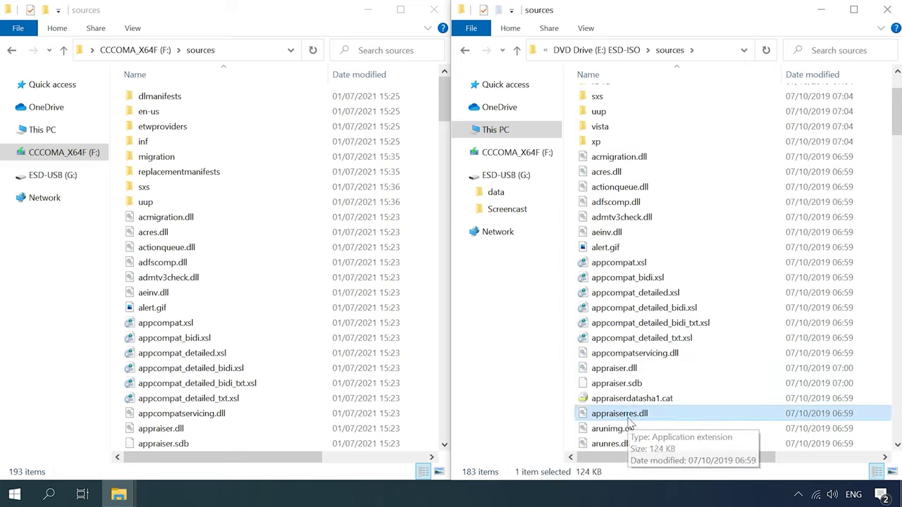
{"action": "left_click_drag", "start_coordinate": [629, 421], "coordinate": [268, 422]}
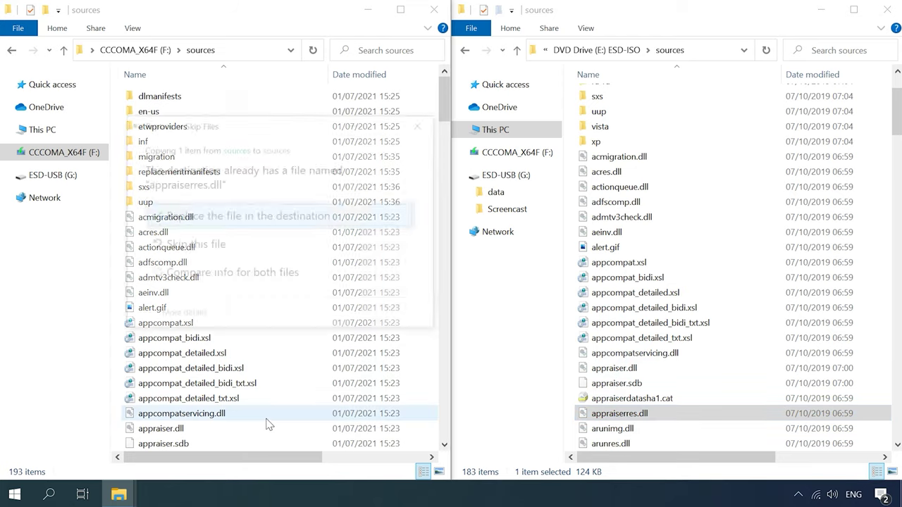
{"action": "left_click", "coordinate": [269, 223]}
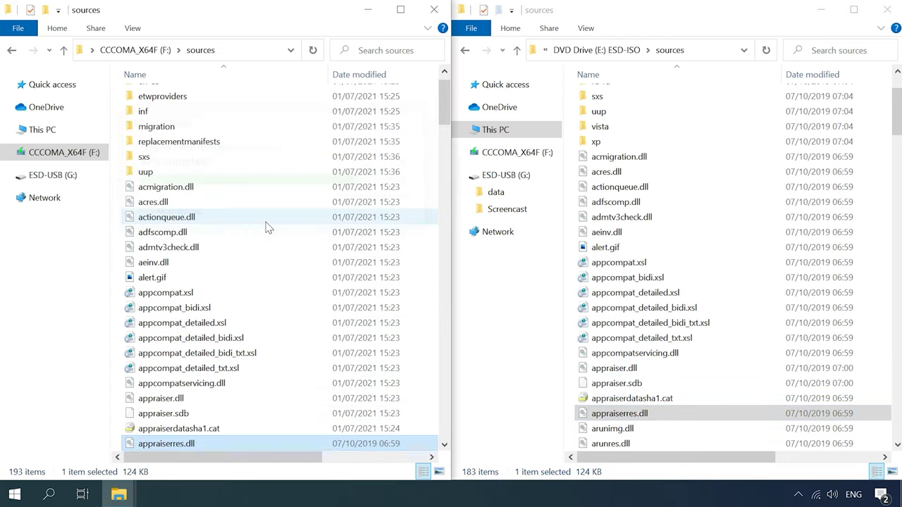
{"action": "left_click", "coordinate": [63, 51]}
{"action": "left_click", "coordinate": [161, 239]}
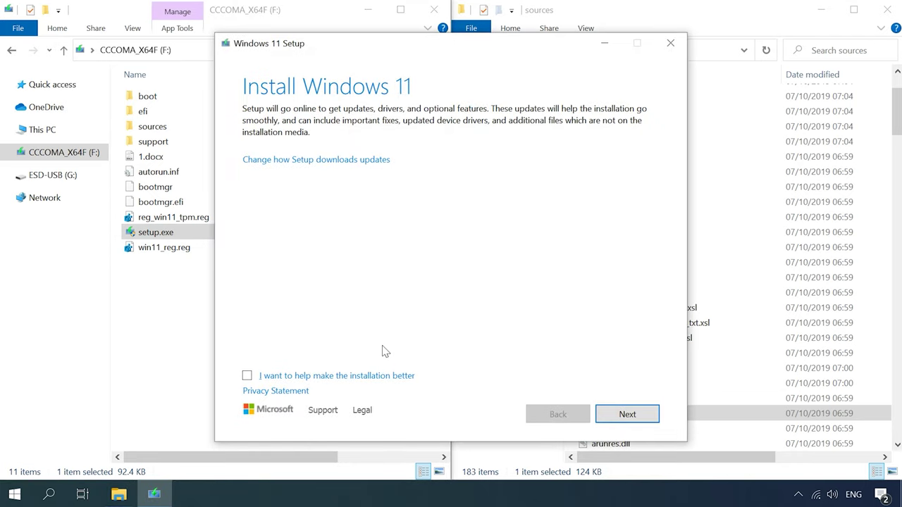
Step: Accept the license, keep nothing, and acknowledge the display language warning
{"action": "left_click", "coordinate": [628, 417]}
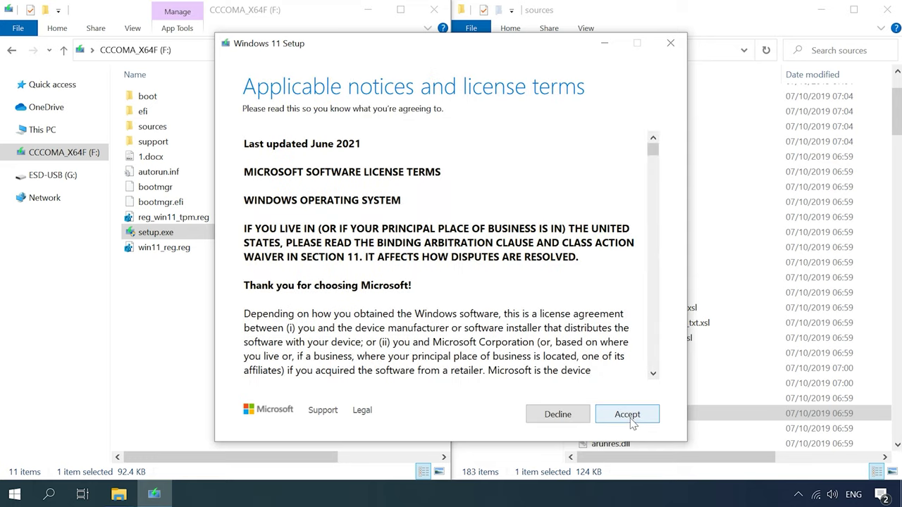
{"action": "left_click", "coordinate": [629, 416]}
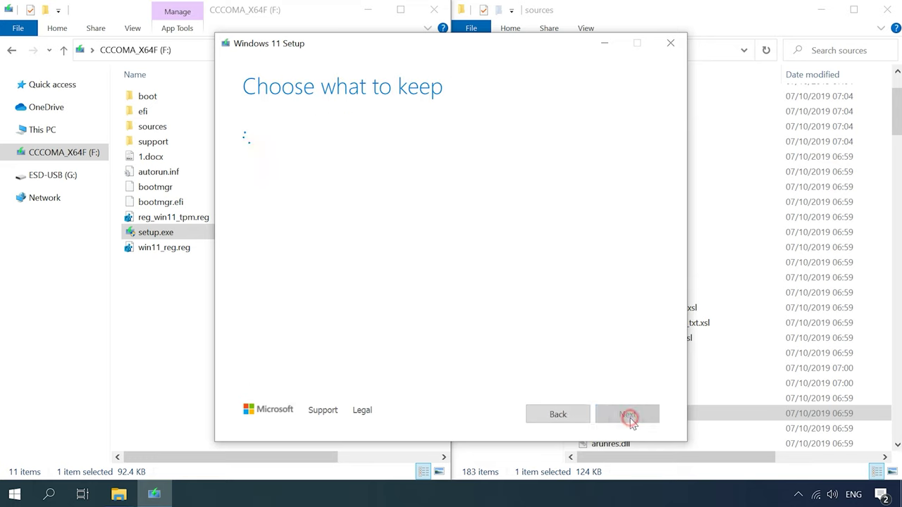
{"action": "left_click", "coordinate": [267, 209]}
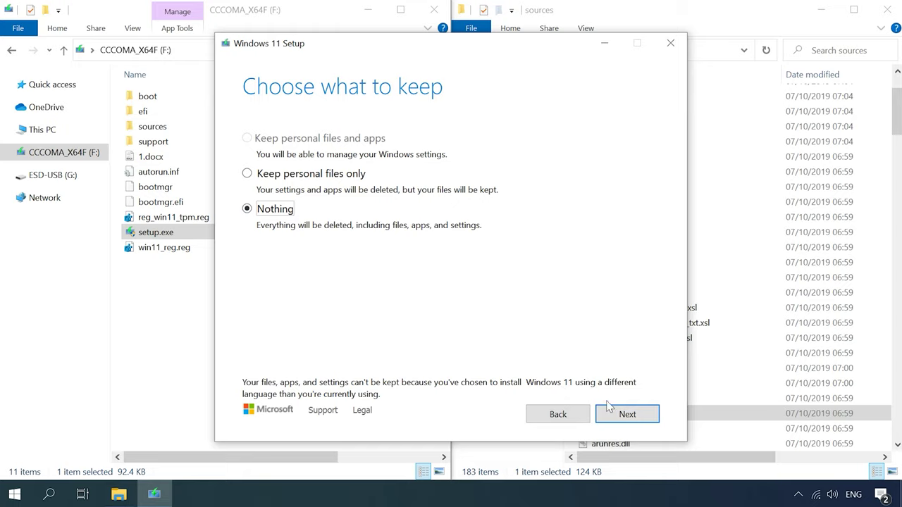
{"action": "left_click", "coordinate": [624, 415]}
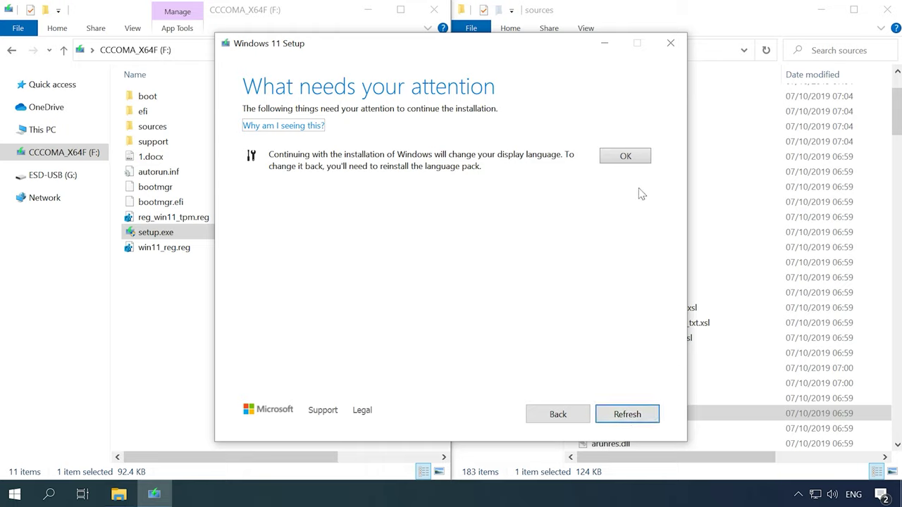
{"action": "left_click", "coordinate": [626, 156]}
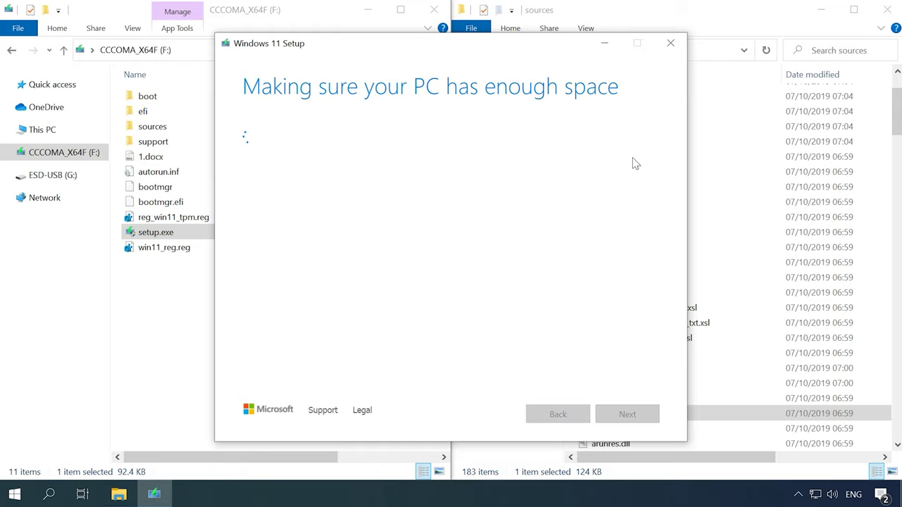